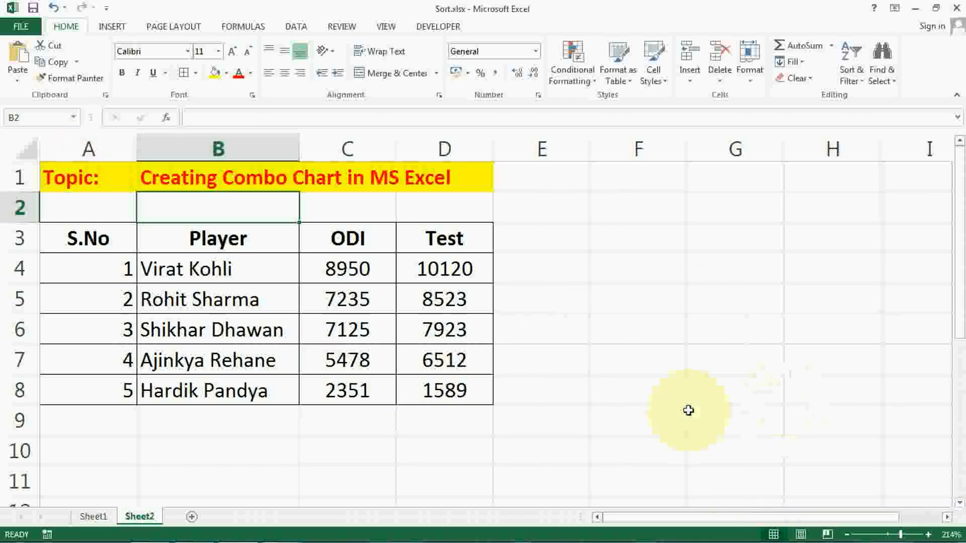
Step: Examine the topic heading and the ODI and Test figures in the player table
left_click(87, 176)
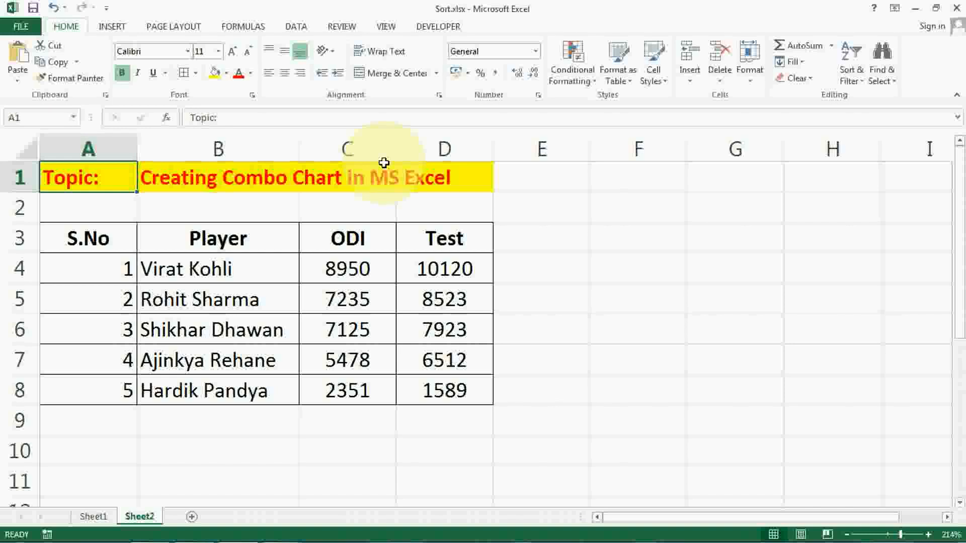
left_click(222, 186)
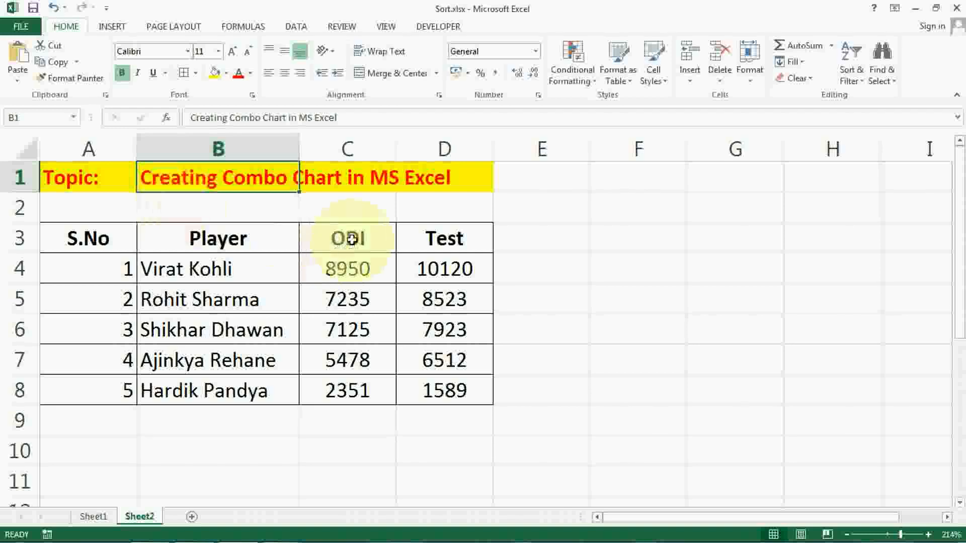
left_click_drag(353, 238, 347, 398)
left_click_drag(448, 241, 424, 396)
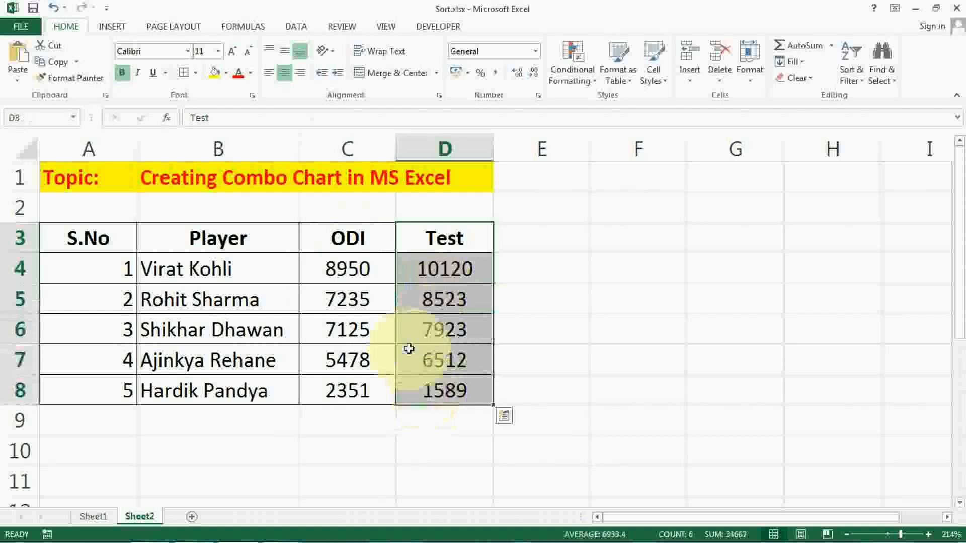
left_click_drag(353, 244, 414, 400)
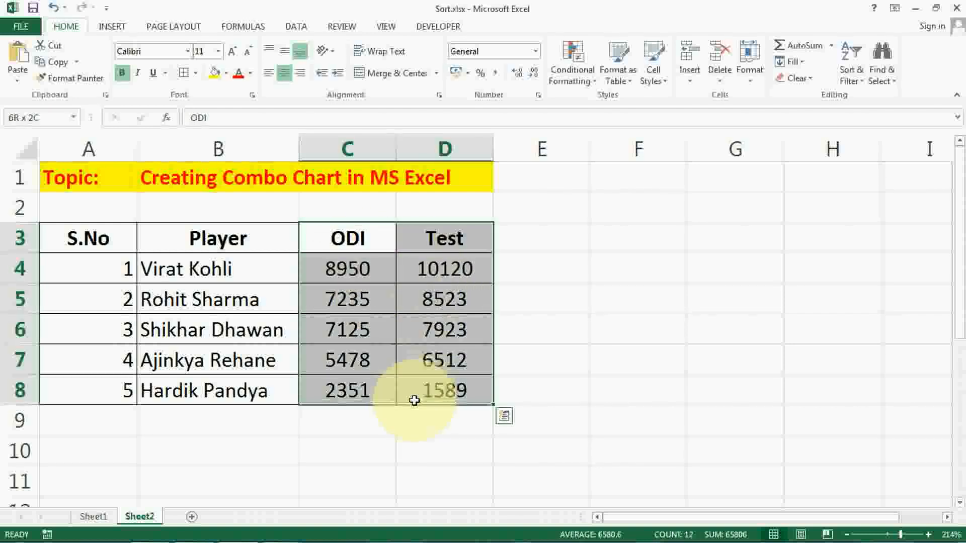
left_click(442, 237)
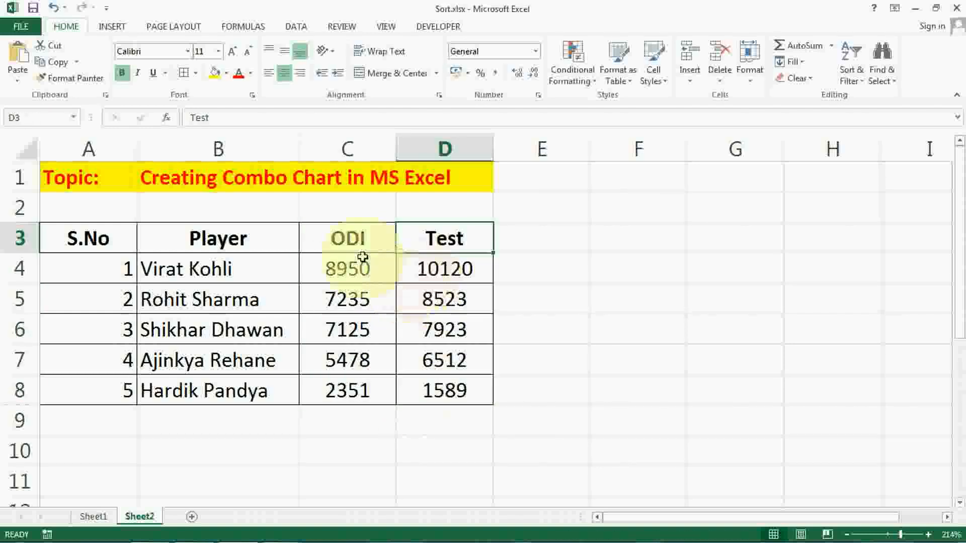
left_click_drag(355, 246, 342, 398)
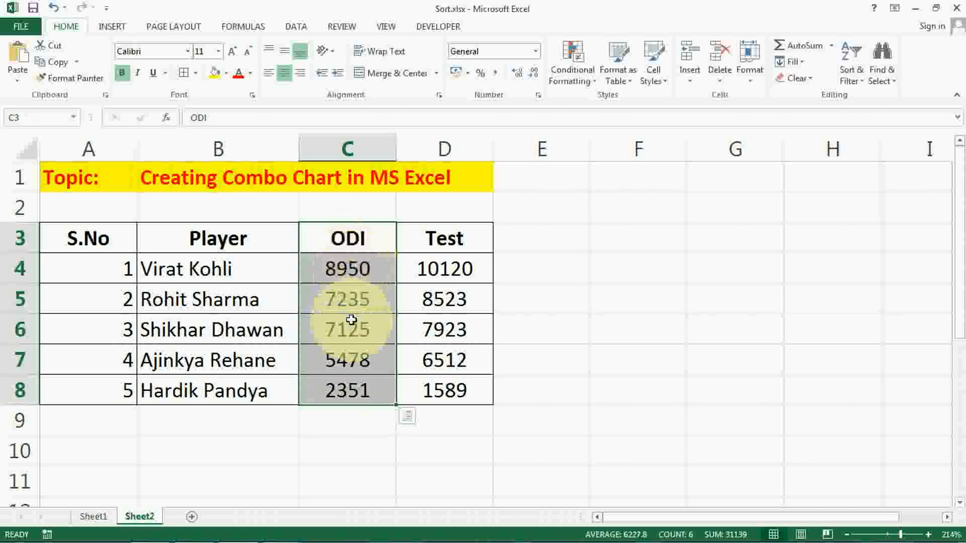
left_click_drag(451, 241, 446, 398)
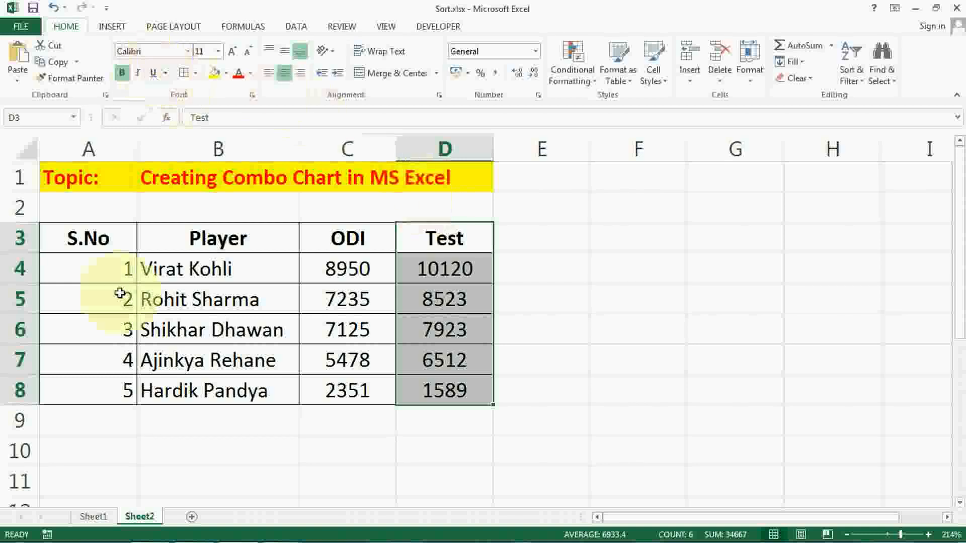
Step: Search for the Windows Magnifier and start it to enlarge the screen
mouse_move(126, 542)
left_click(21, 529)
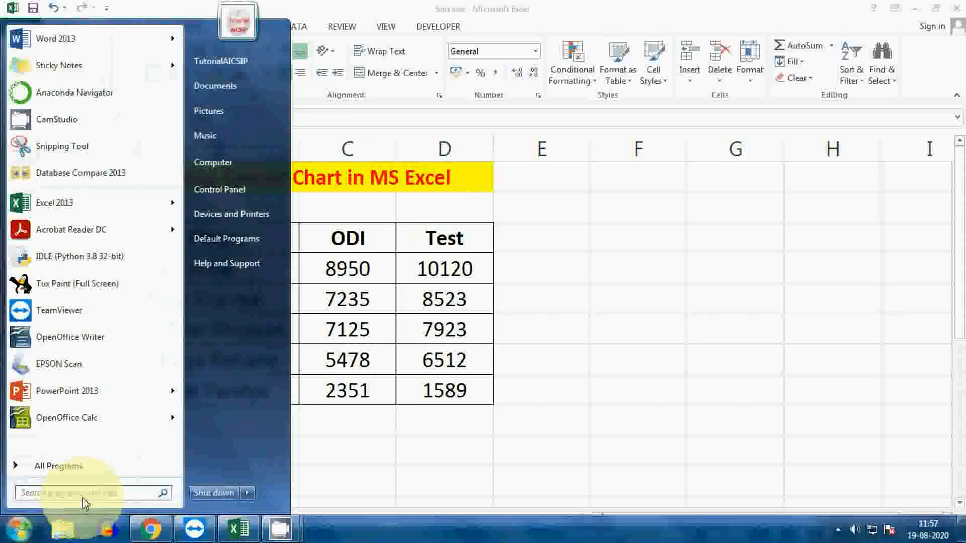
type("ma")
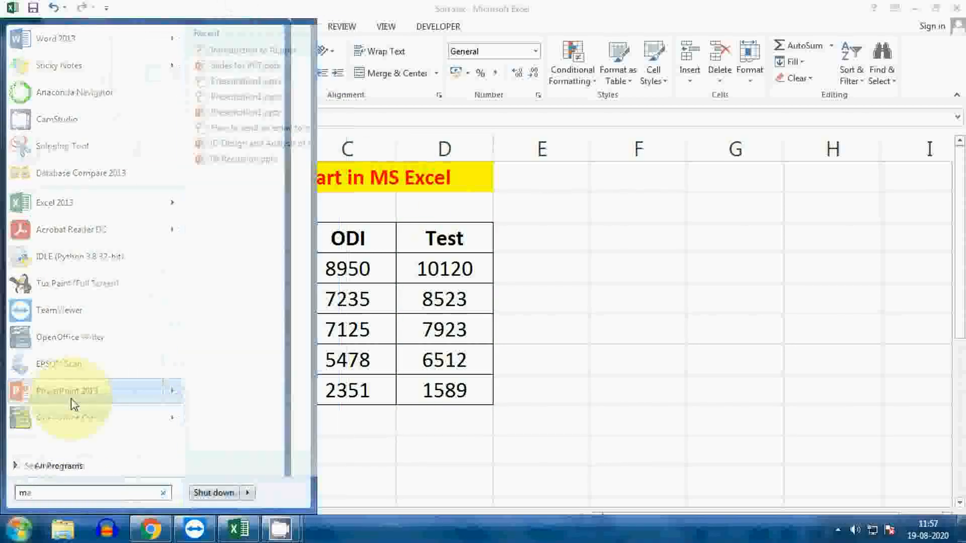
type("gnifier")
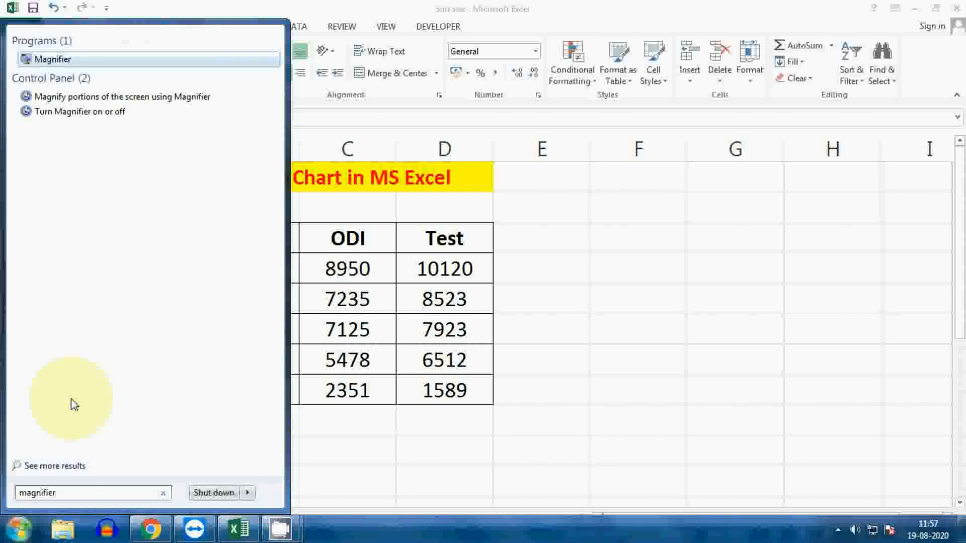
key("Return")
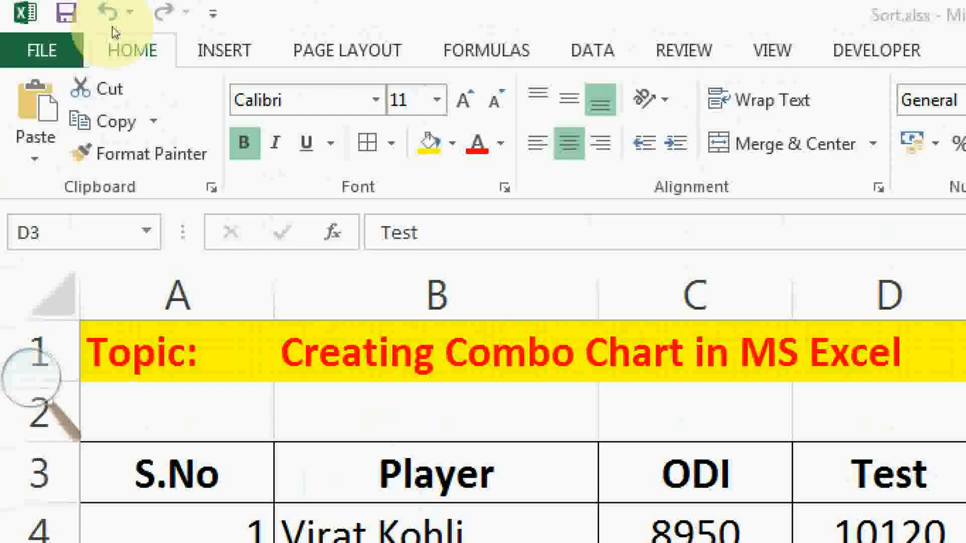
Step: Look through the recommended charts and the Combo chart type for the Test column, and leave without inserting a chart
left_click(113, 27)
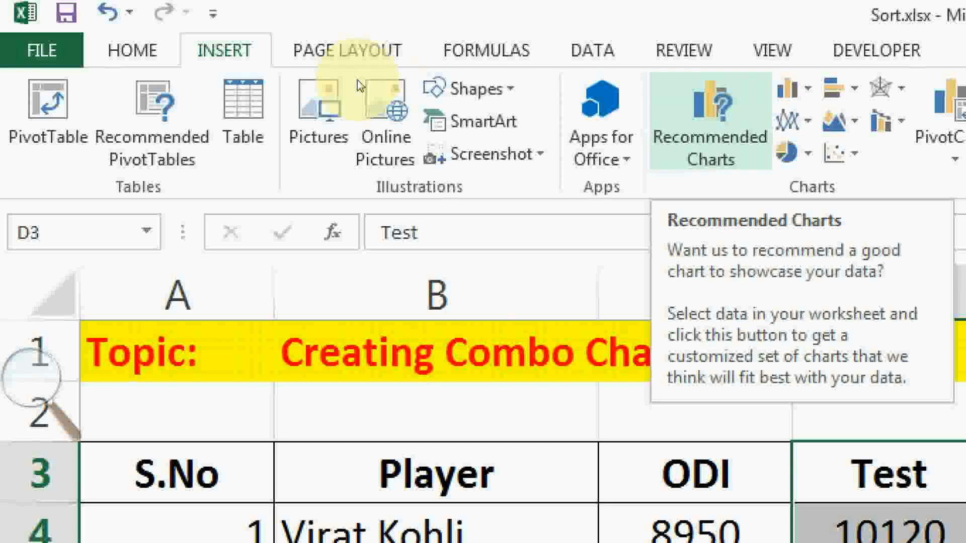
left_click(711, 144)
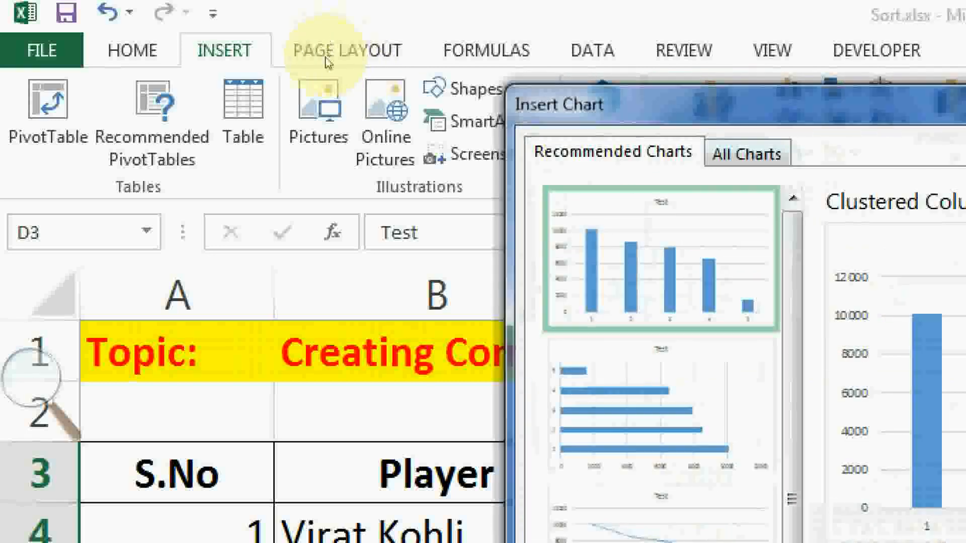
left_click_drag(647, 108, 253, 45)
left_click_drag(127, 28, 153, 43)
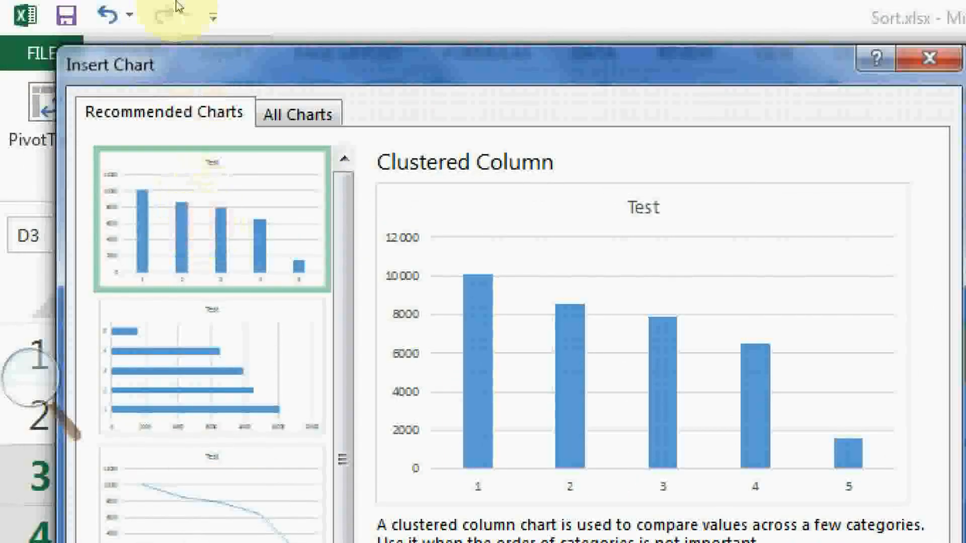
left_click_drag(181, 60, 220, 2)
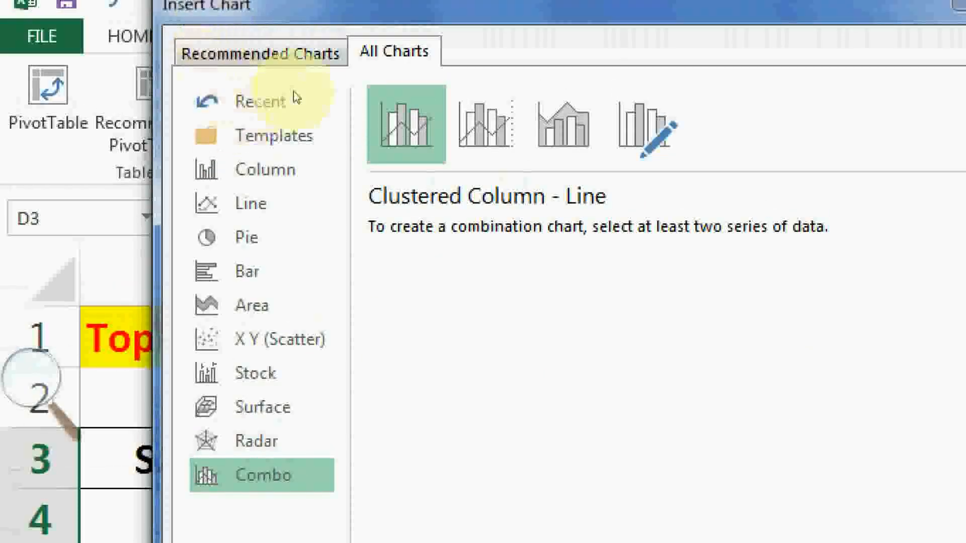
left_click_drag(291, 18, 193, 74)
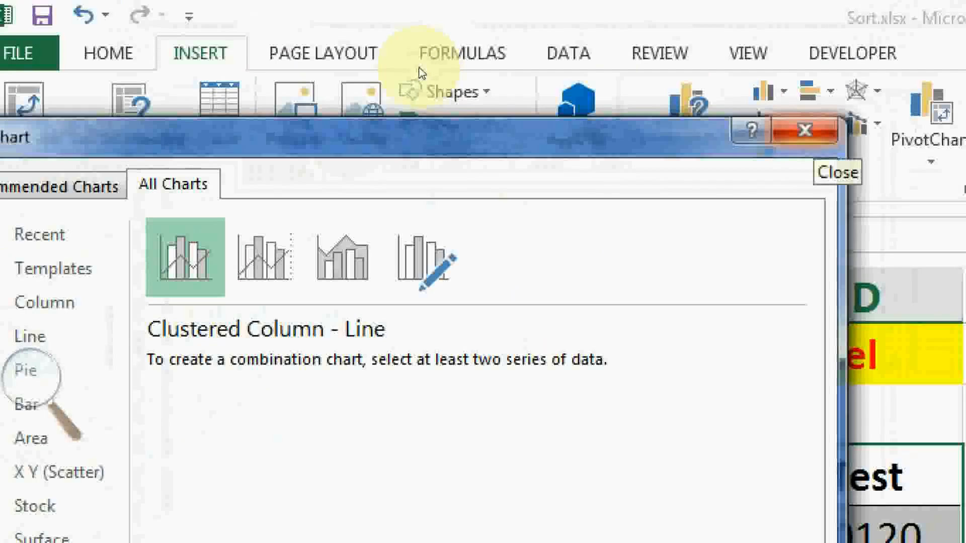
key("Escape")
Step: Close the Windows Magnifier
left_click(31, 375)
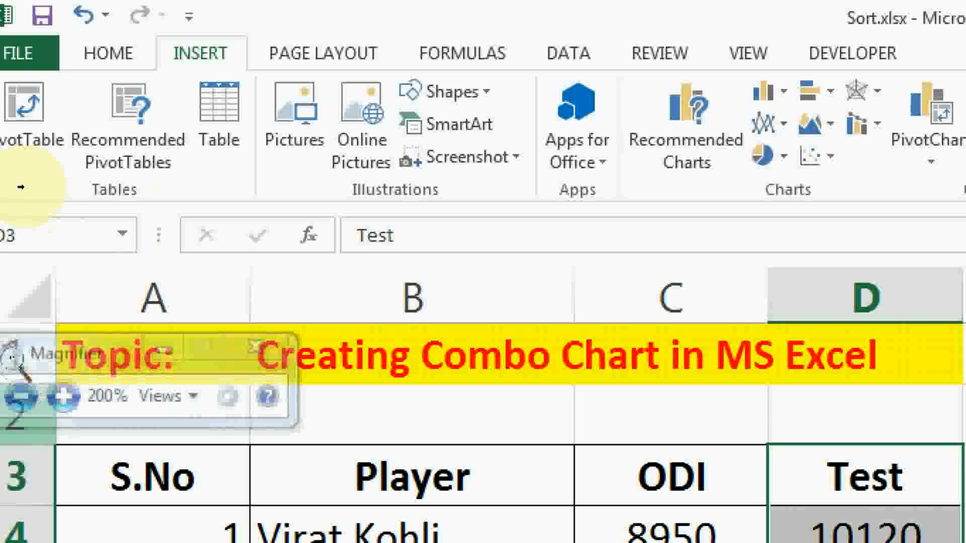
left_click(19, 394)
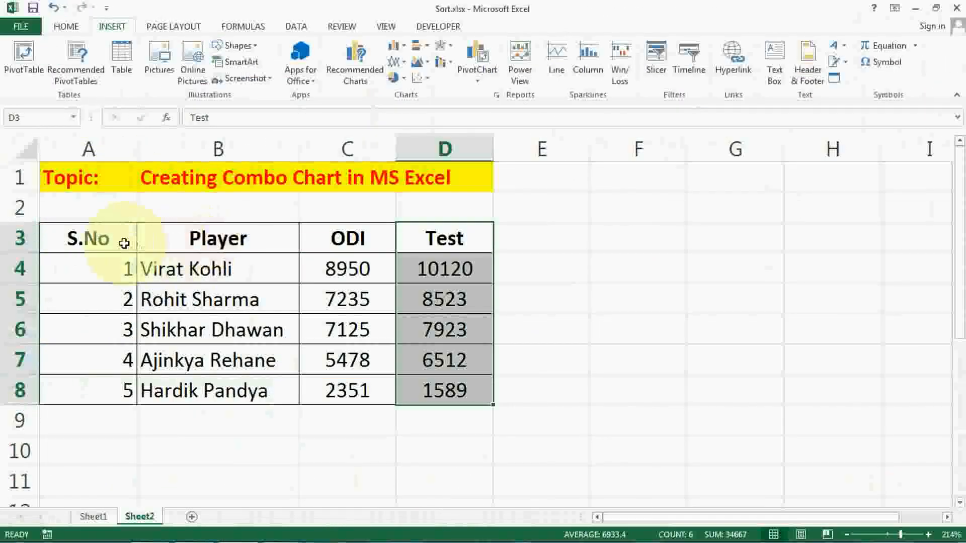
Step: Select the Player, ODI and Test data in B3:D8 and choose the Combo chart type for it
left_click_drag(125, 242, 362, 370)
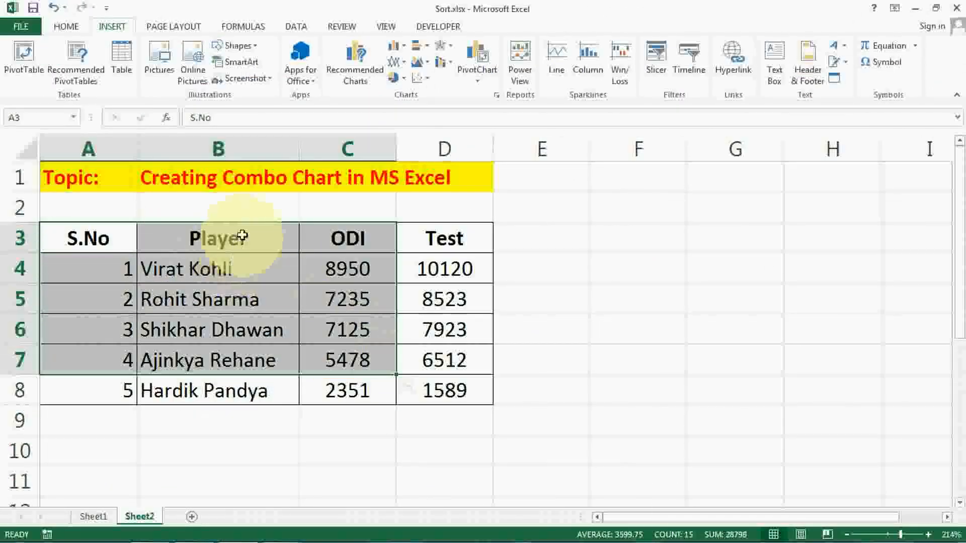
left_click_drag(248, 231, 428, 392)
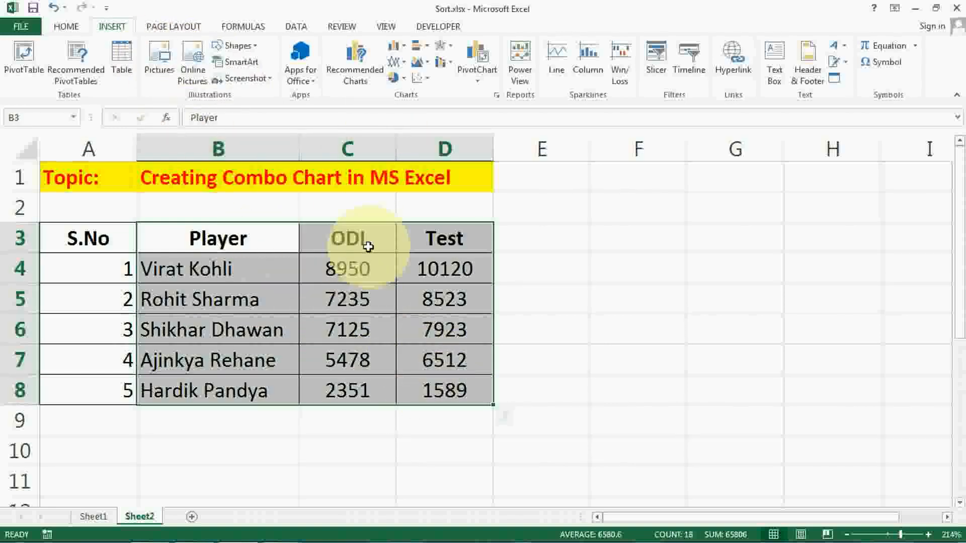
left_click(355, 71)
left_click_drag(265, 70, 496, 59)
left_click(355, 88)
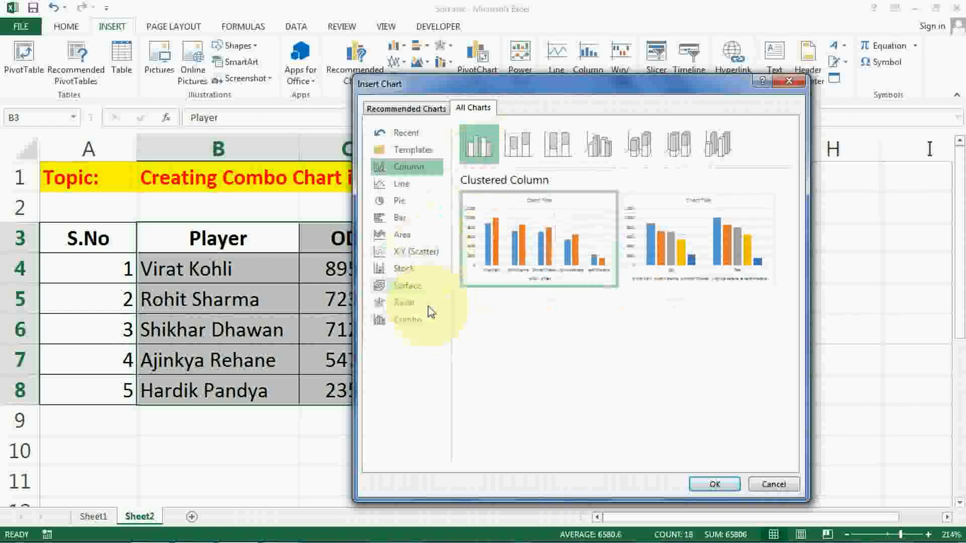
left_click(411, 322)
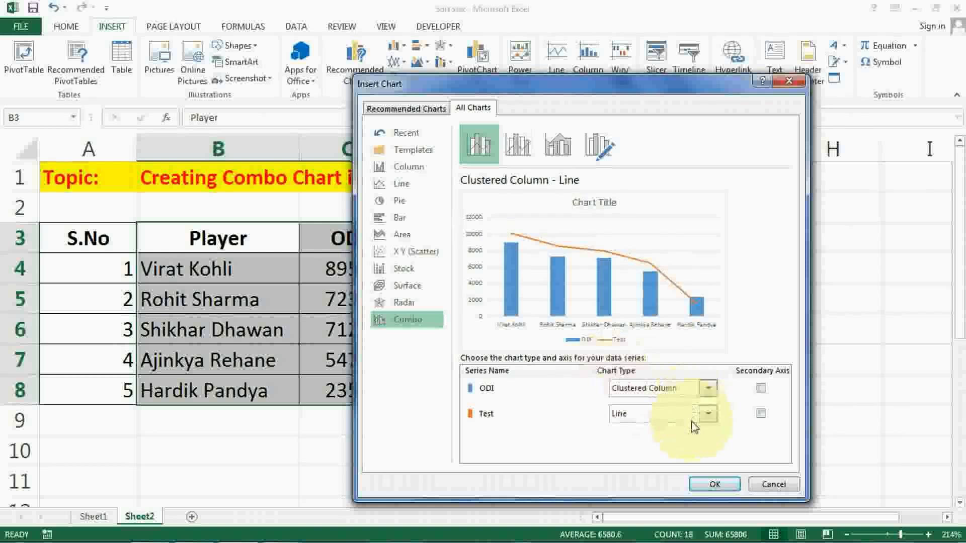
Step: Try the ODI series as Stacked Column and as a smooth-line scatter, and the Test series as Stacked Column
left_click(708, 392)
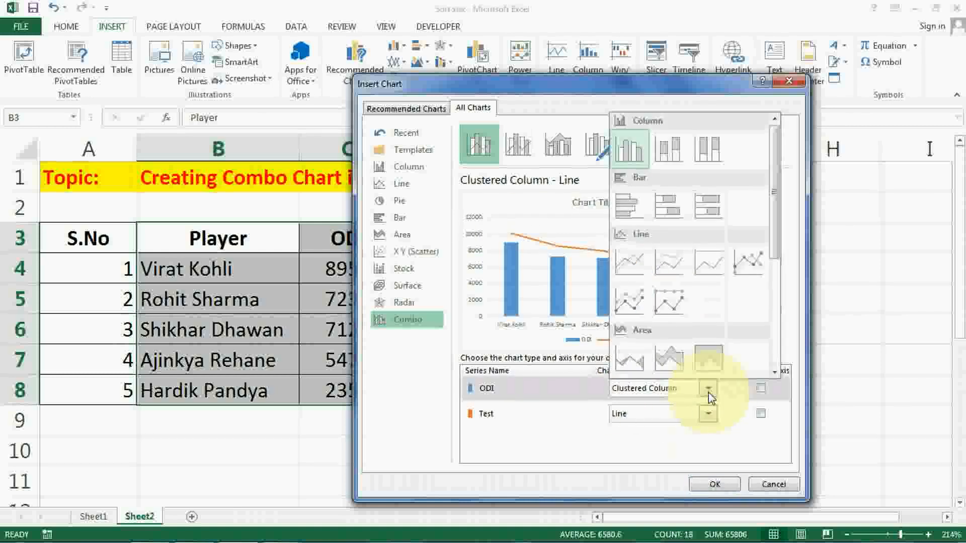
left_click(671, 161)
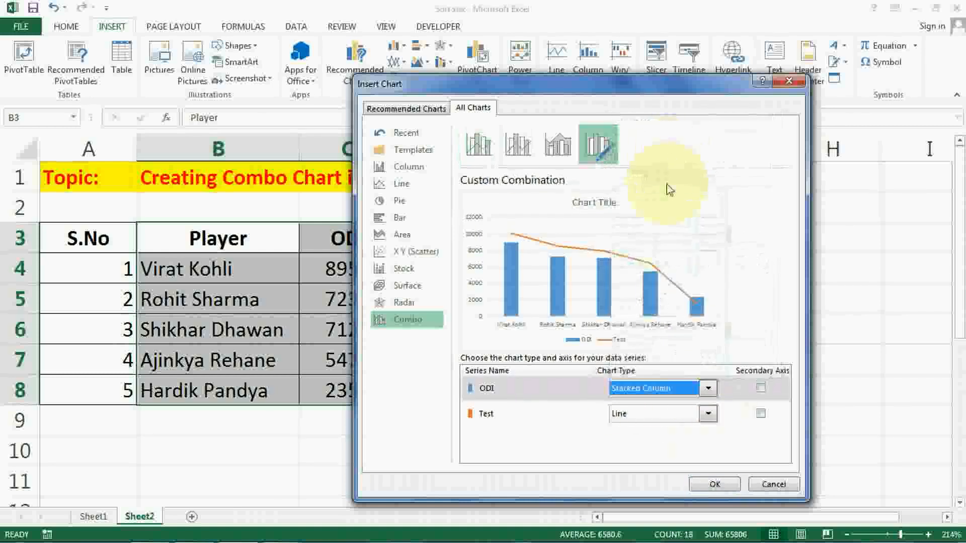
left_click(707, 389)
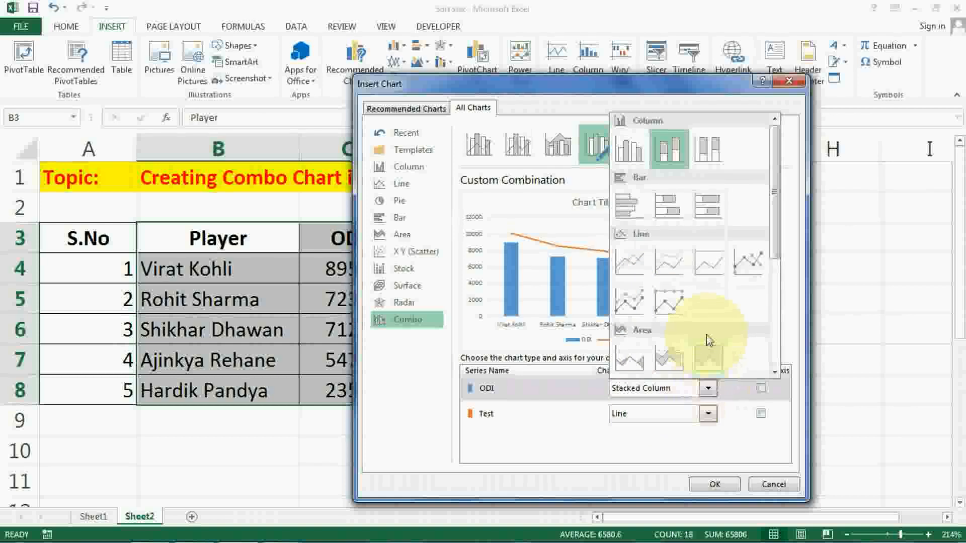
scroll(714, 332, "down", 3)
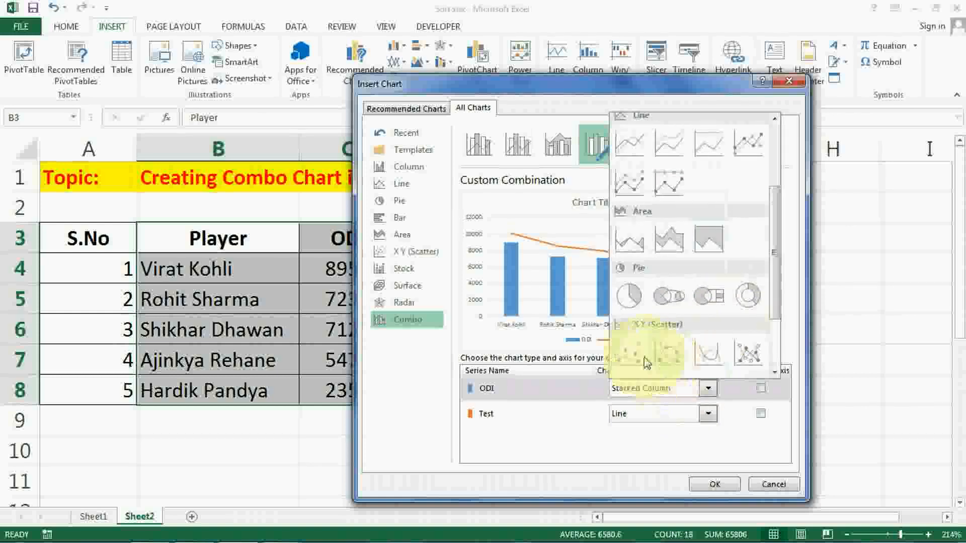
left_click(663, 355)
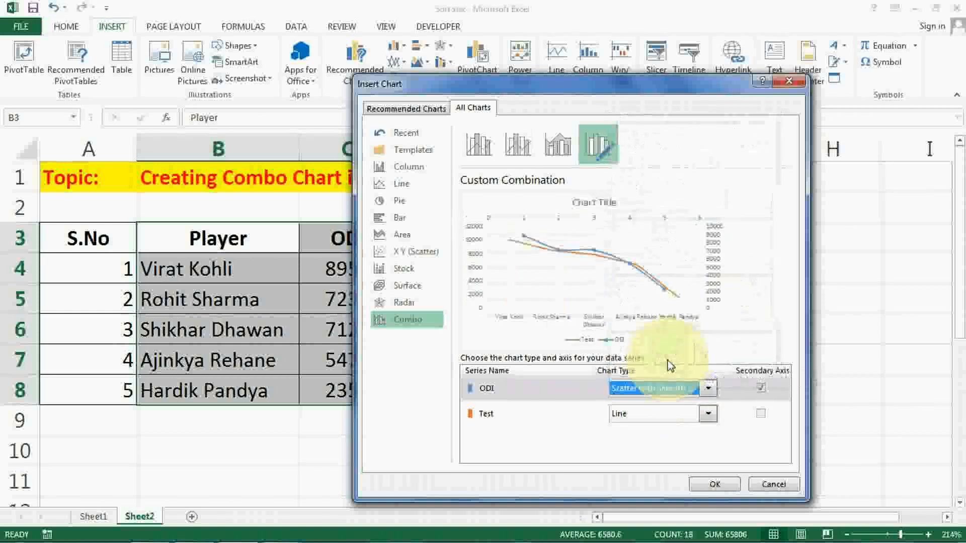
left_click(709, 418)
left_click(663, 184)
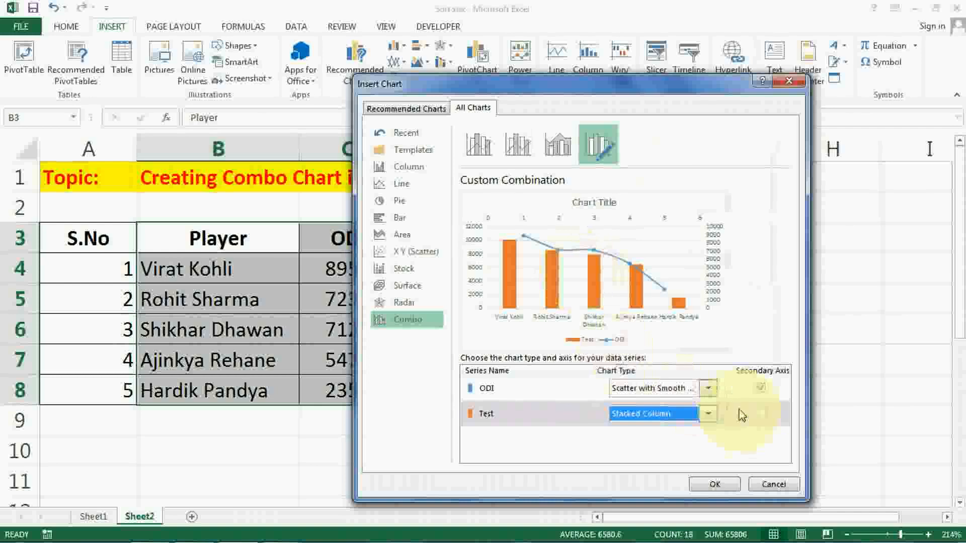
Step: Try the ODI series as Pie and as Clustered Bar, with the Test series as Clustered Column
left_click(709, 390)
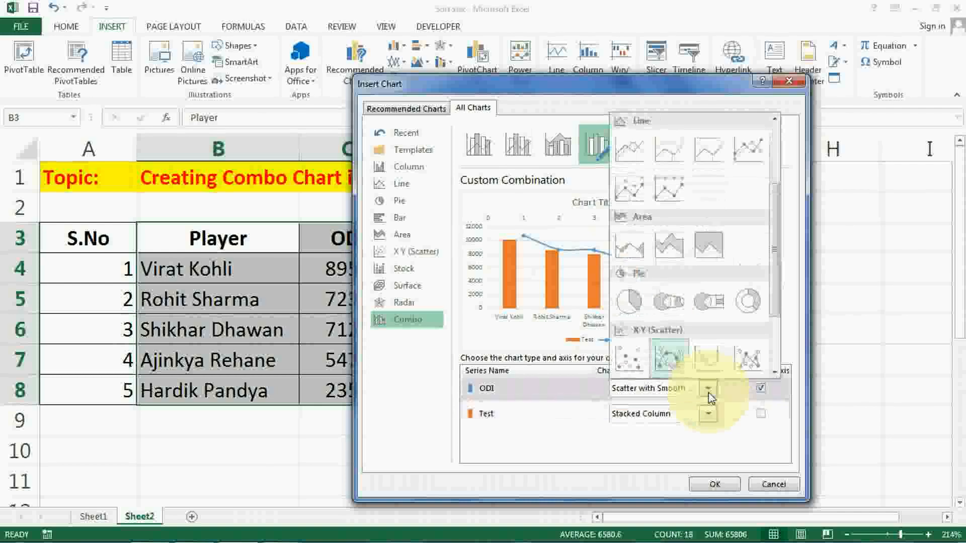
left_click(636, 304)
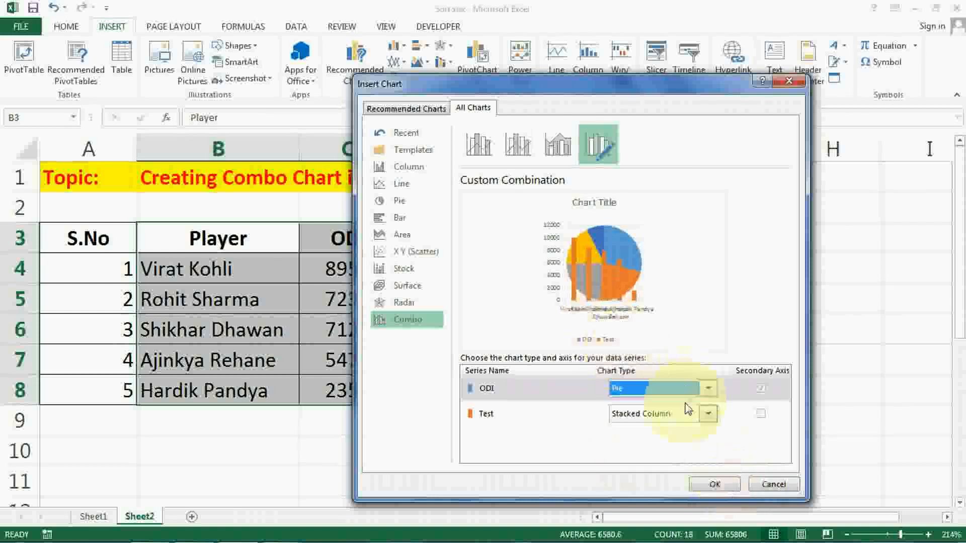
left_click(708, 418)
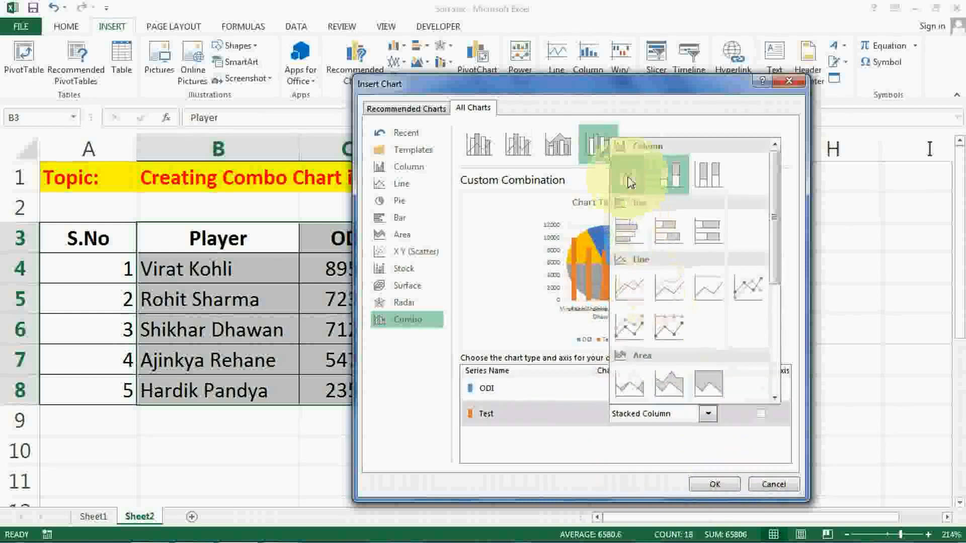
left_click(616, 146)
left_click(708, 388)
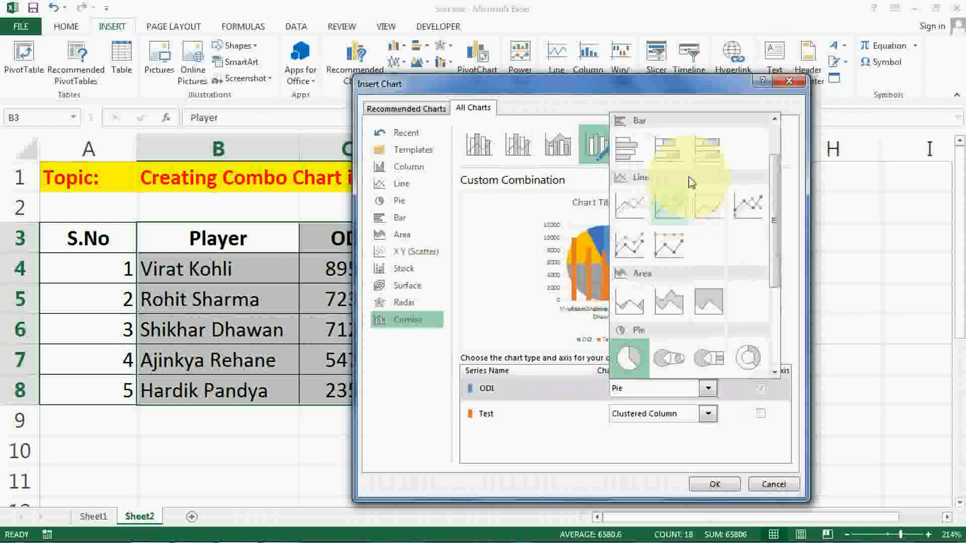
Step: Choose the Clustered Column - Line combination and insert the combo chart into the sheet
left_click(478, 145)
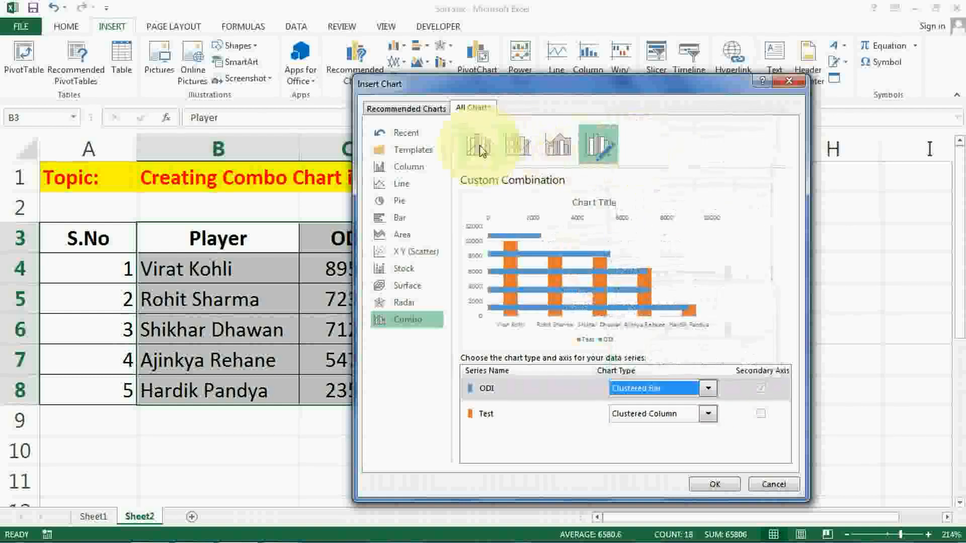
left_click(698, 477)
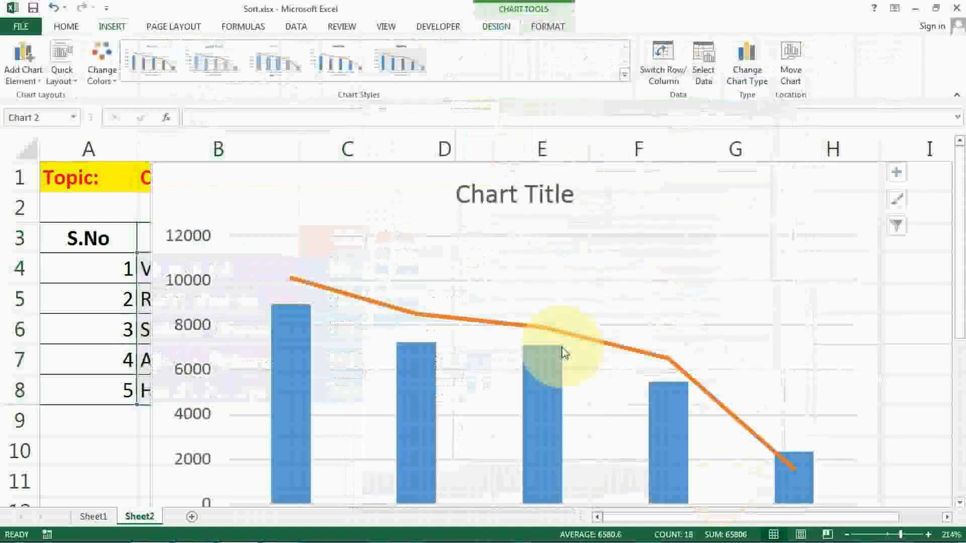
scroll(598, 381, "down", 1)
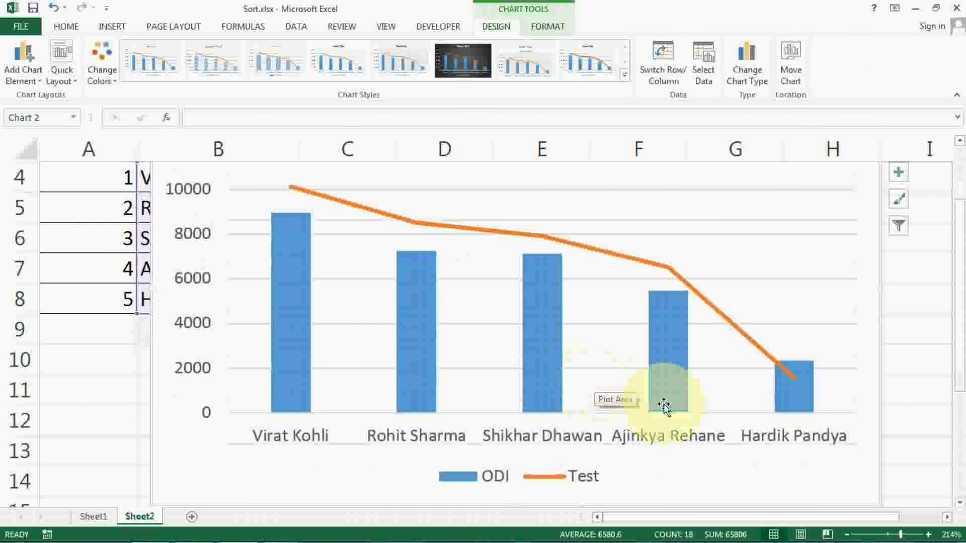
Step: Move the combo chart off the data table to the empty area around columns G to N, below the table's header row
left_click_drag(899, 538, 879, 537)
left_click(288, 285)
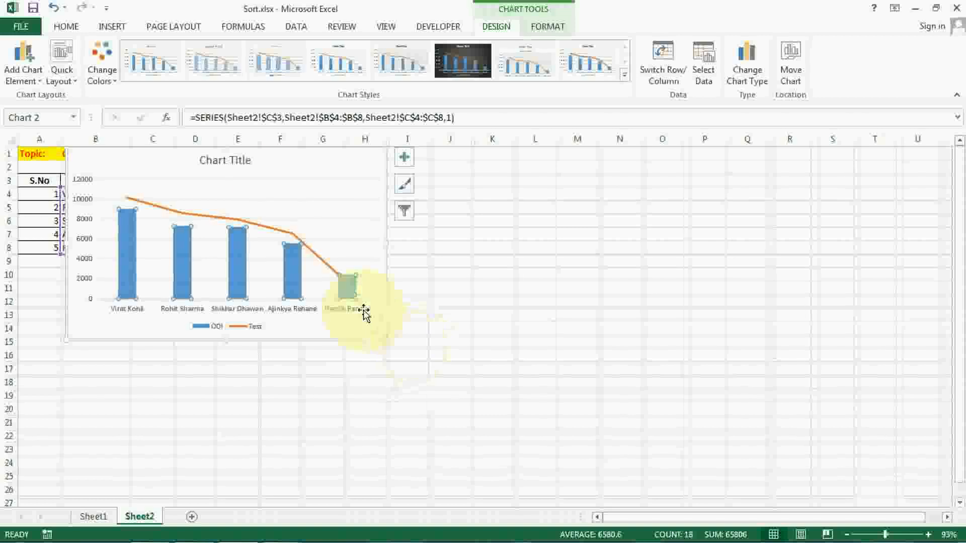
left_click_drag(272, 174, 513, 264)
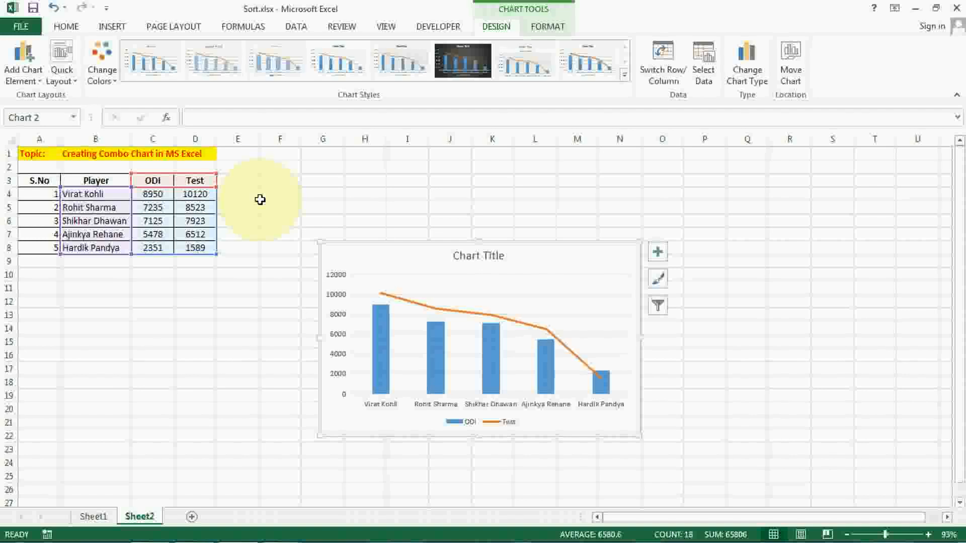
Step: Select the empty cells E4:E8 beside the Test column and display the commands for inserting objects
left_click_drag(244, 195, 243, 230)
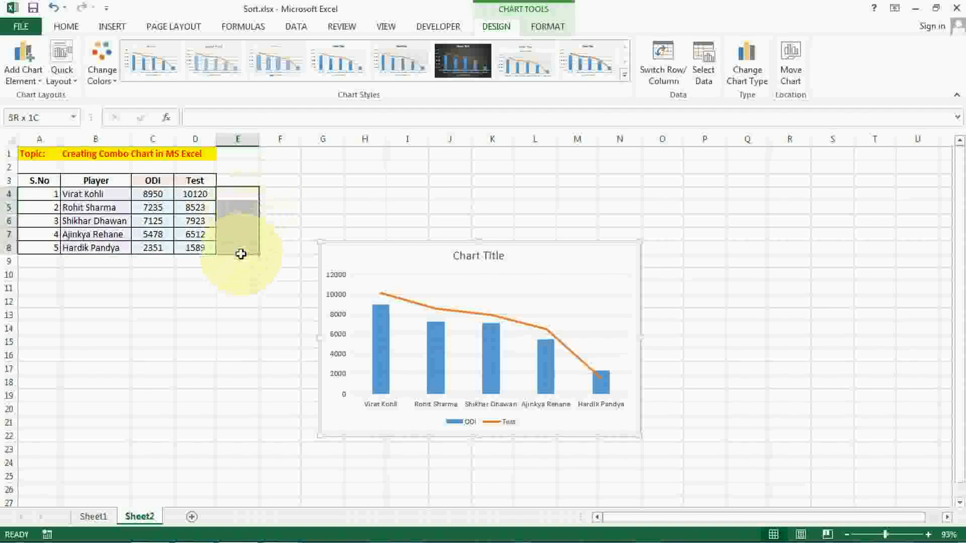
left_click(236, 212)
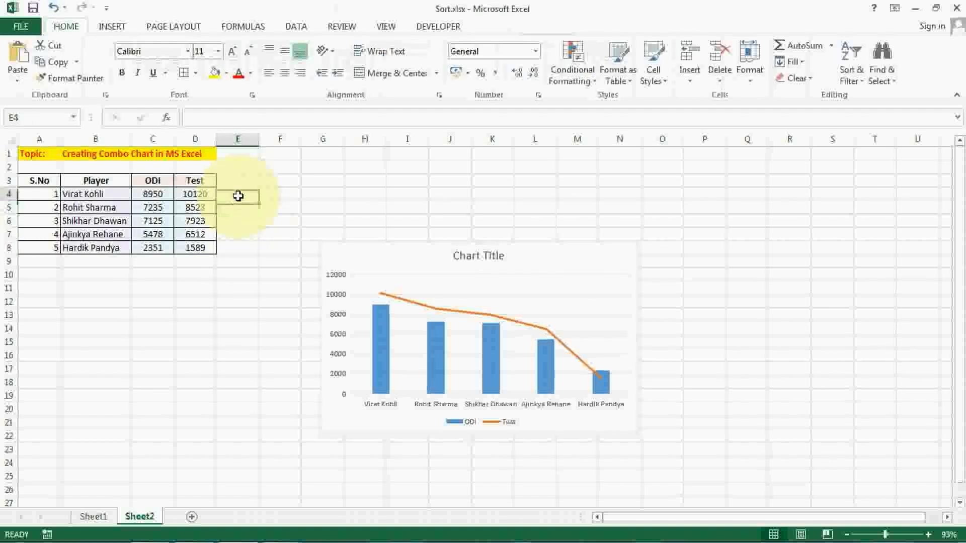
left_click_drag(238, 196, 235, 248)
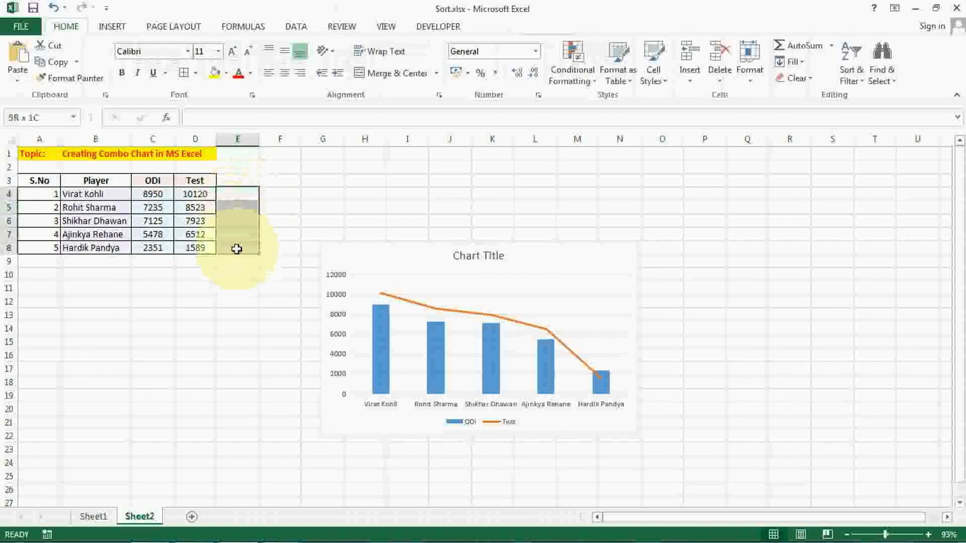
left_click(112, 27)
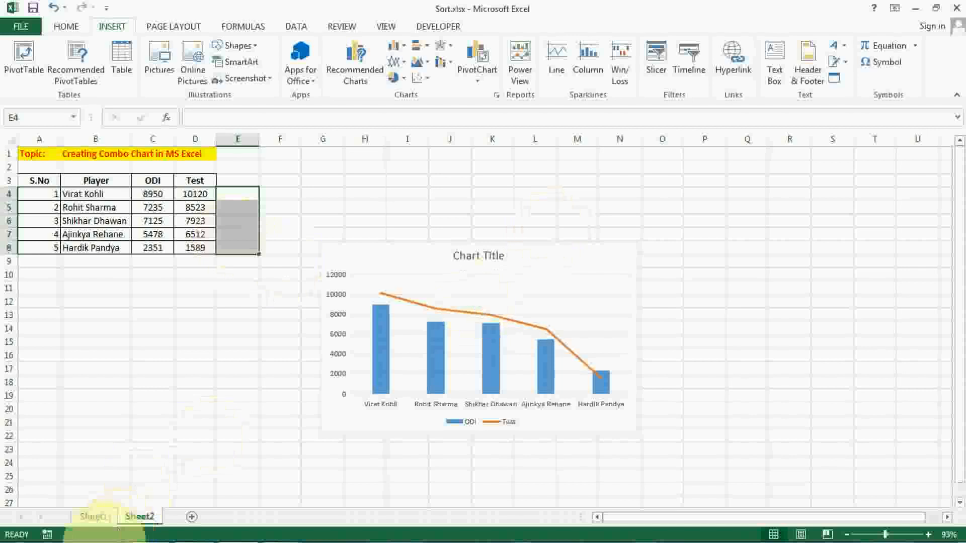
Step: Open Magnifier, enlarge the screen to 200% to examine the Charts and Sparklines commands, and return to 100%
left_click(20, 534)
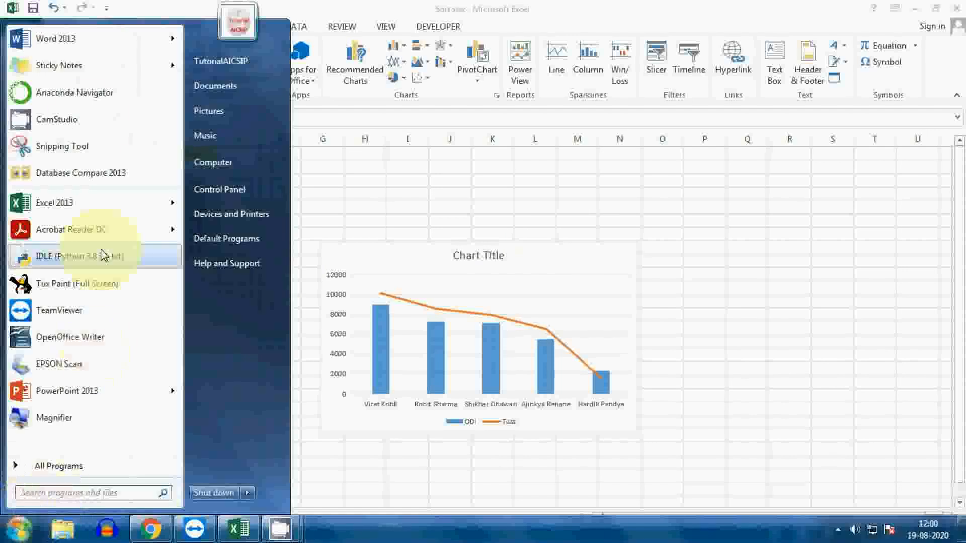
left_click(55, 428)
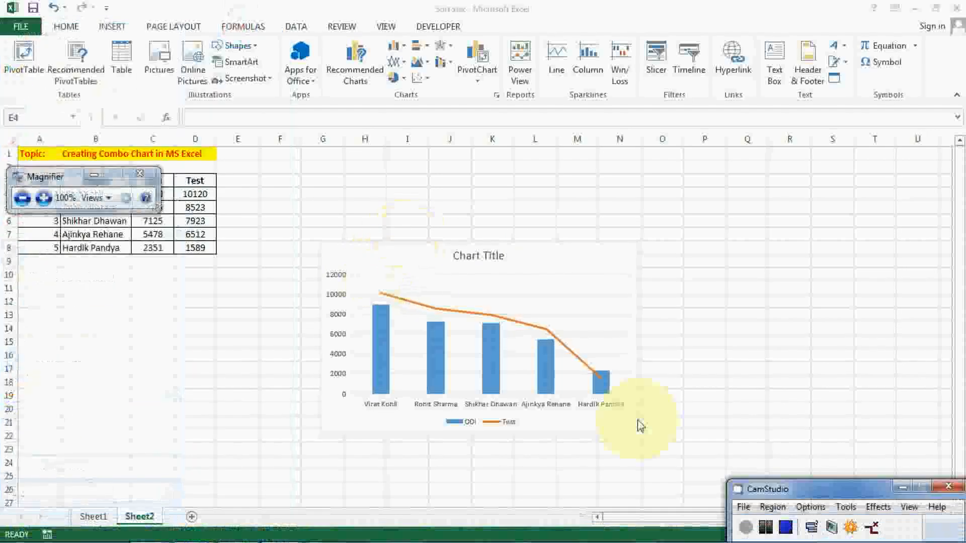
left_click(43, 197)
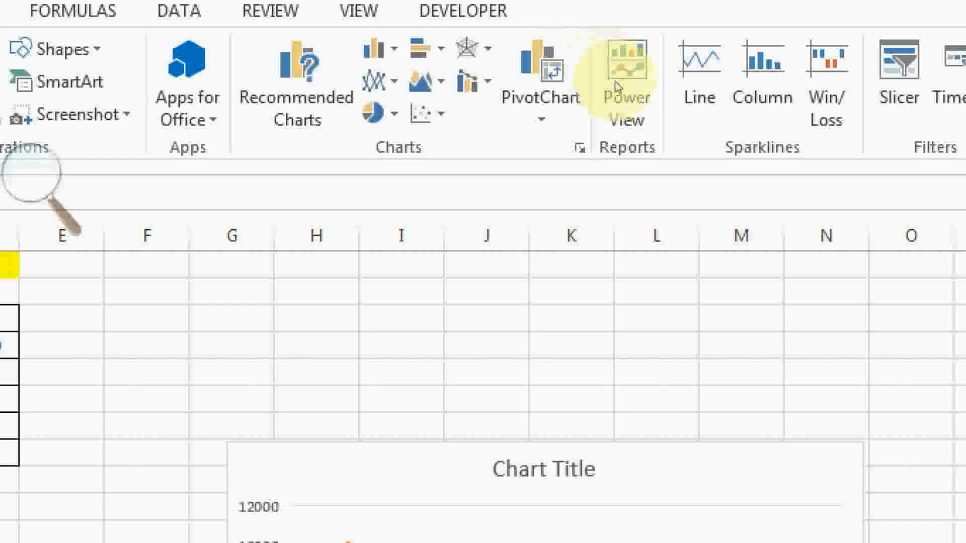
left_click(509, 274)
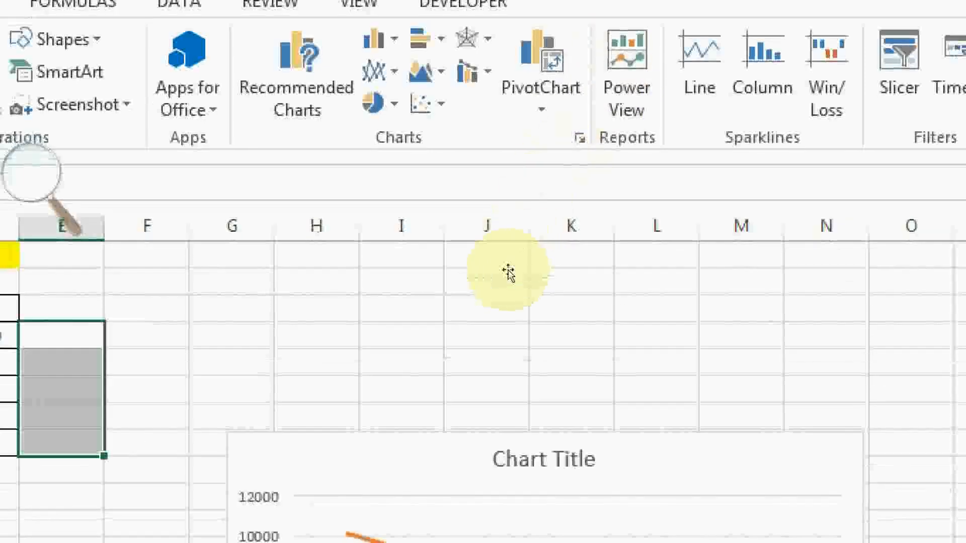
left_click(472, 267)
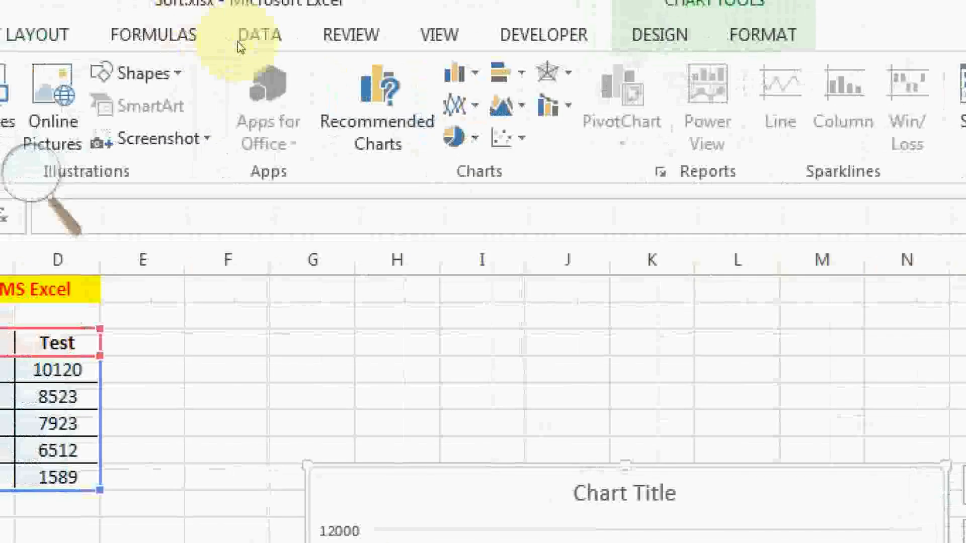
left_click(30, 171)
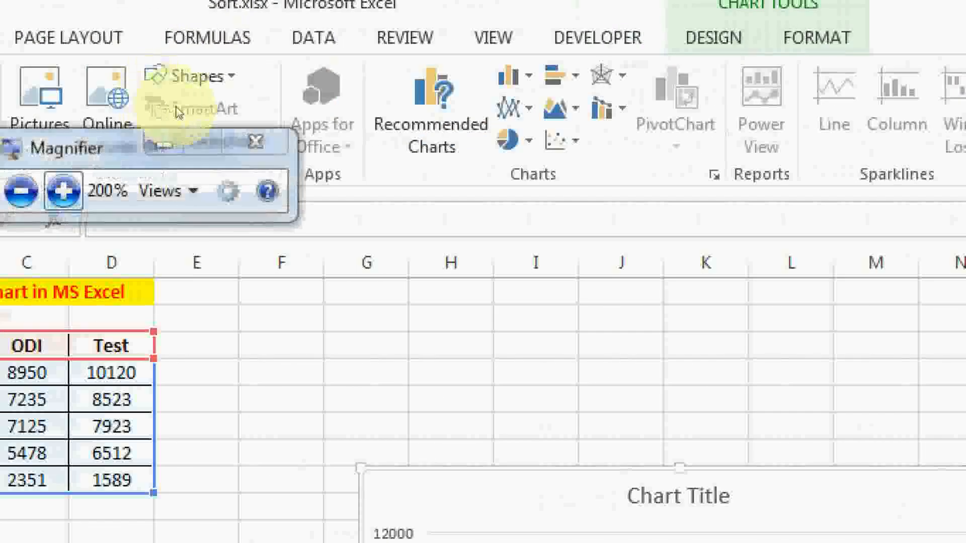
left_click(21, 190)
Step: Move the Magnifier window aside and delete the combo chart from the sheet
left_click(364, 180)
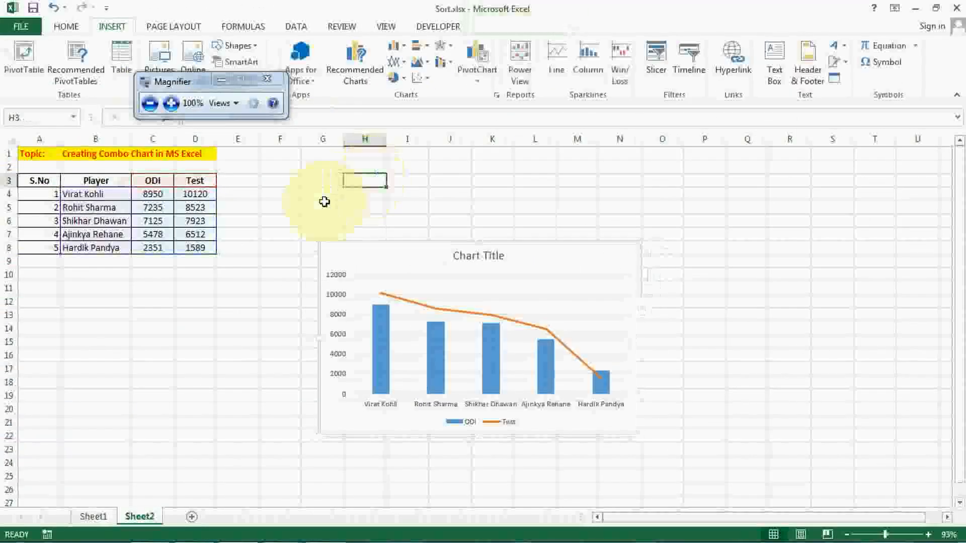
left_click_drag(186, 87, 45, 326)
left_click(437, 254)
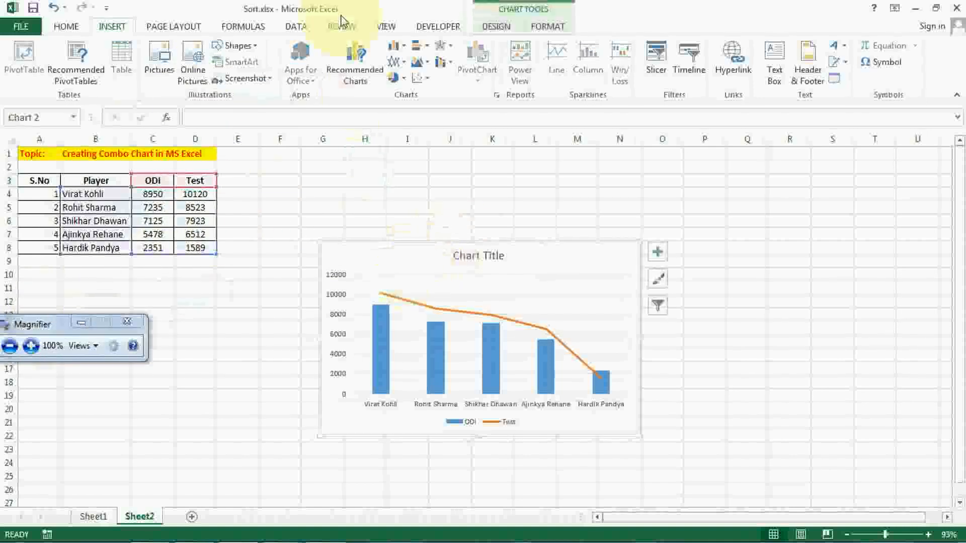
key("Delete")
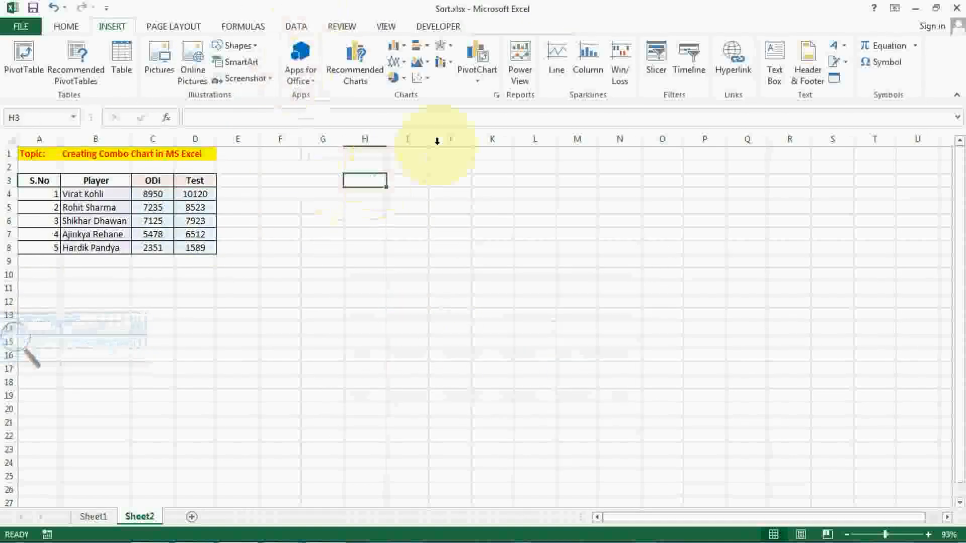
Step: Try to create a line sparkline in E4 from the data range C4:D8 and close the dialog
left_click_drag(152, 180, 202, 248)
left_click_drag(98, 182, 195, 252)
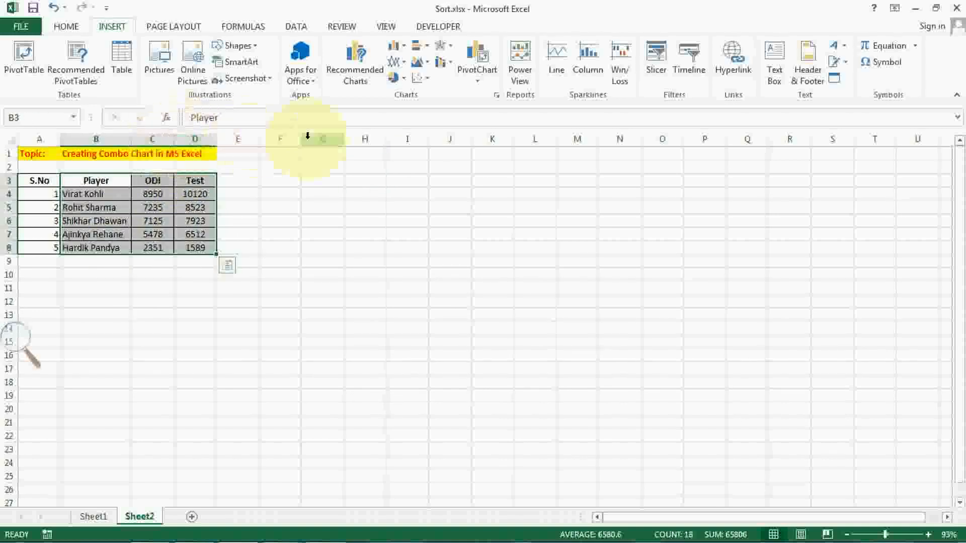
left_click(564, 81)
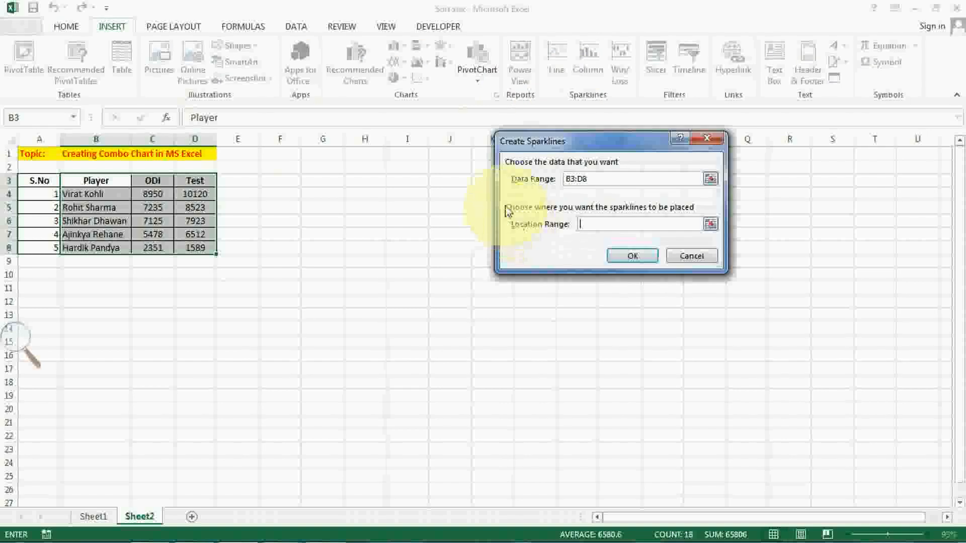
left_click_drag(653, 147, 445, 232)
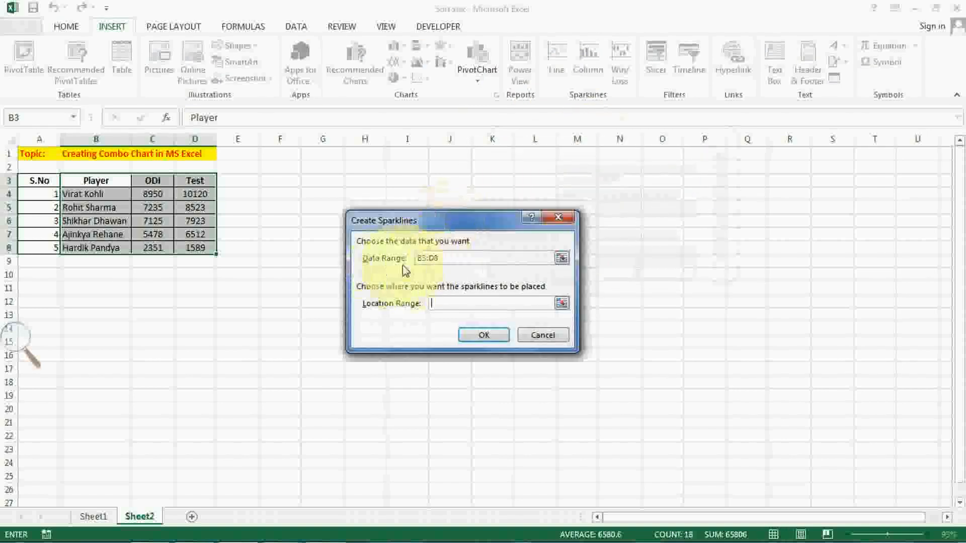
left_click(456, 261)
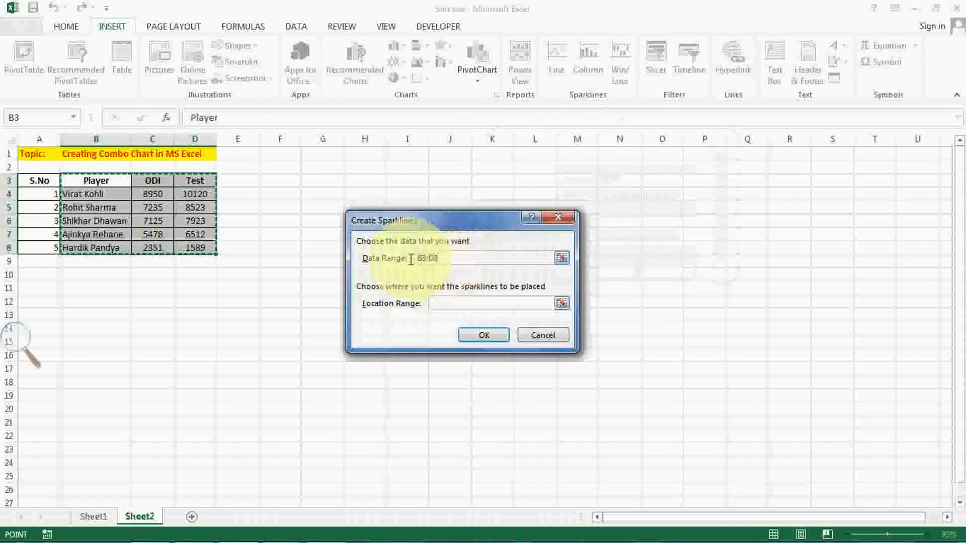
left_click_drag(443, 261, 472, 257)
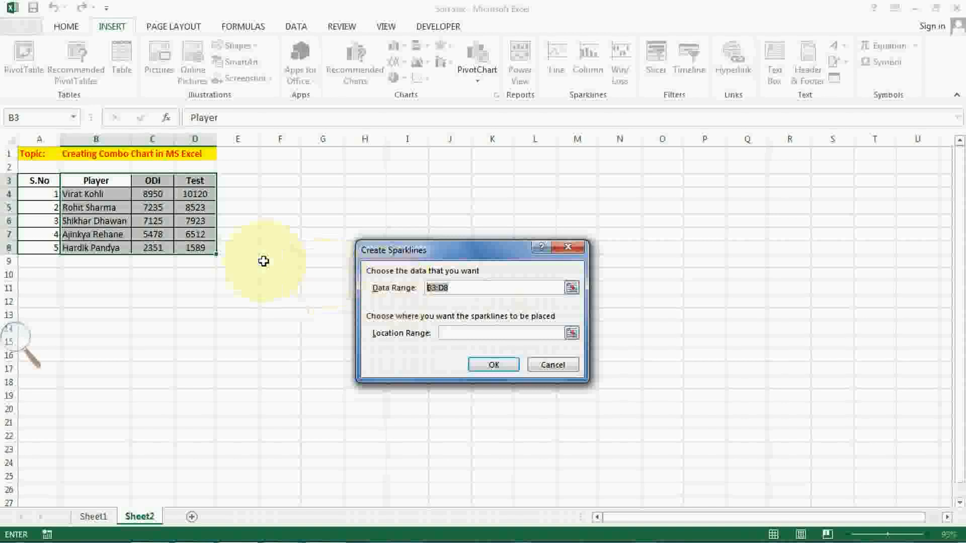
left_click_drag(147, 193, 191, 249)
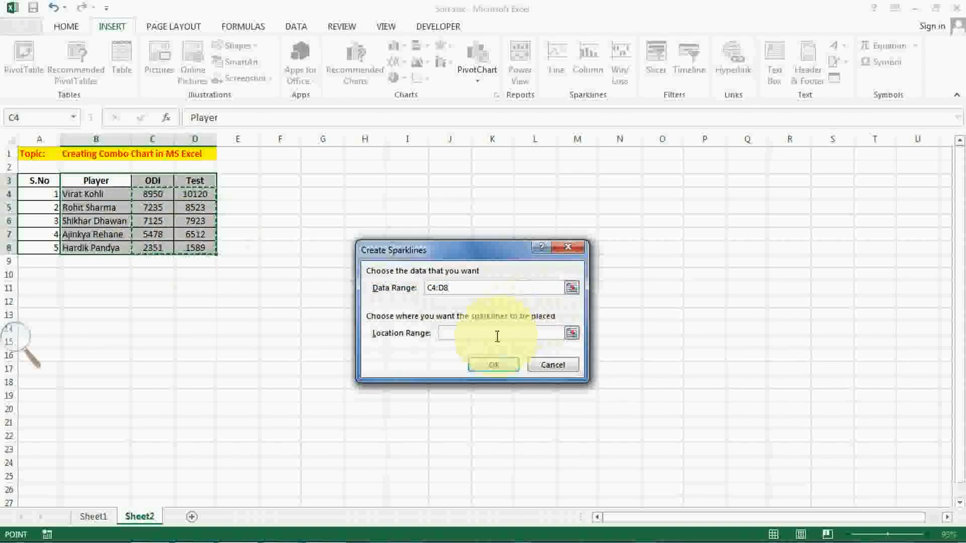
left_click(237, 194)
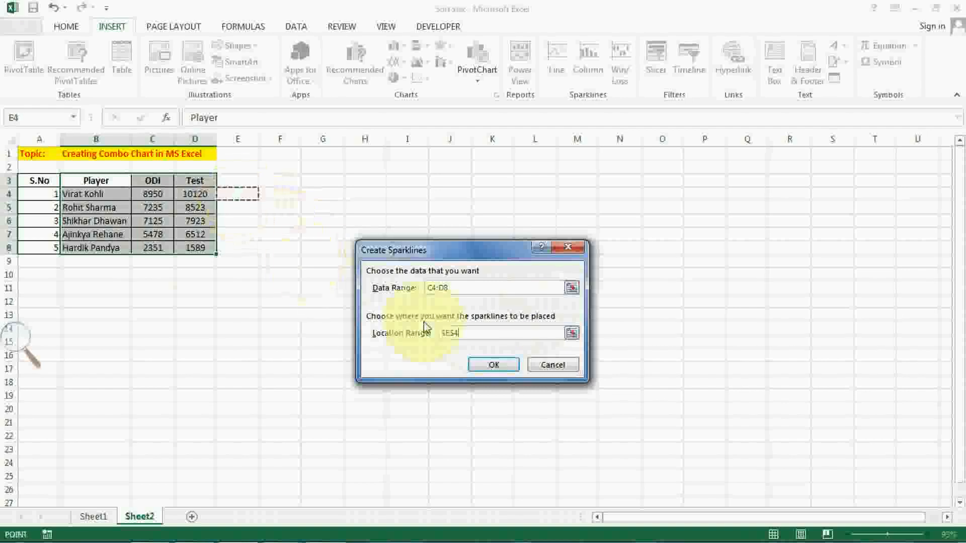
left_click(496, 365)
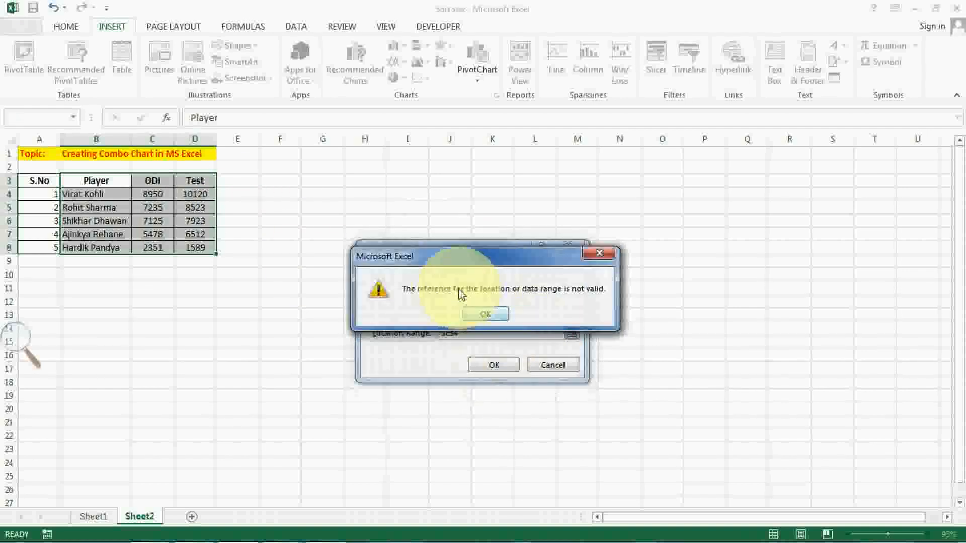
left_click(493, 316)
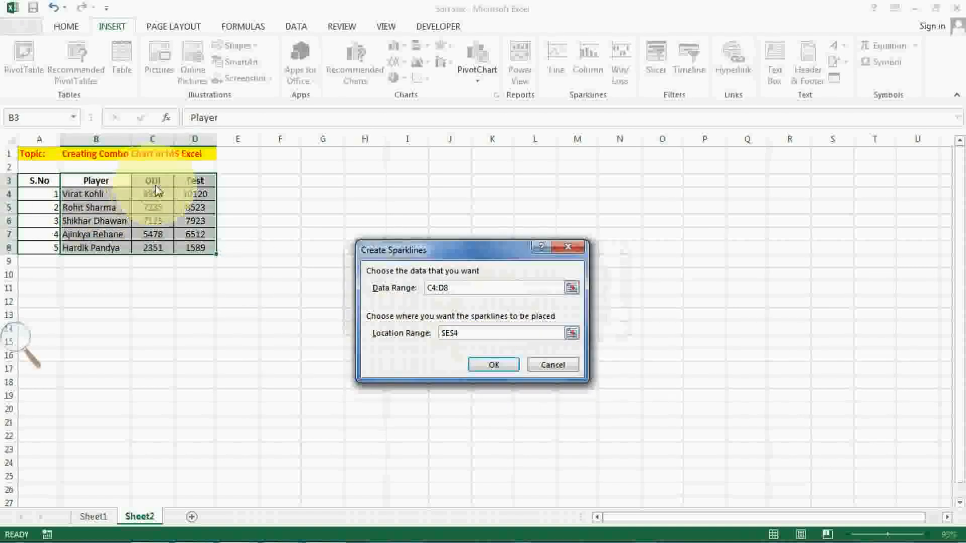
left_click(578, 249)
left_click(201, 288)
Step: Insert line sparklines for the data range B4:D8 into the ODI cells C4:C8 and undo the insertion
left_click_drag(109, 196, 193, 248)
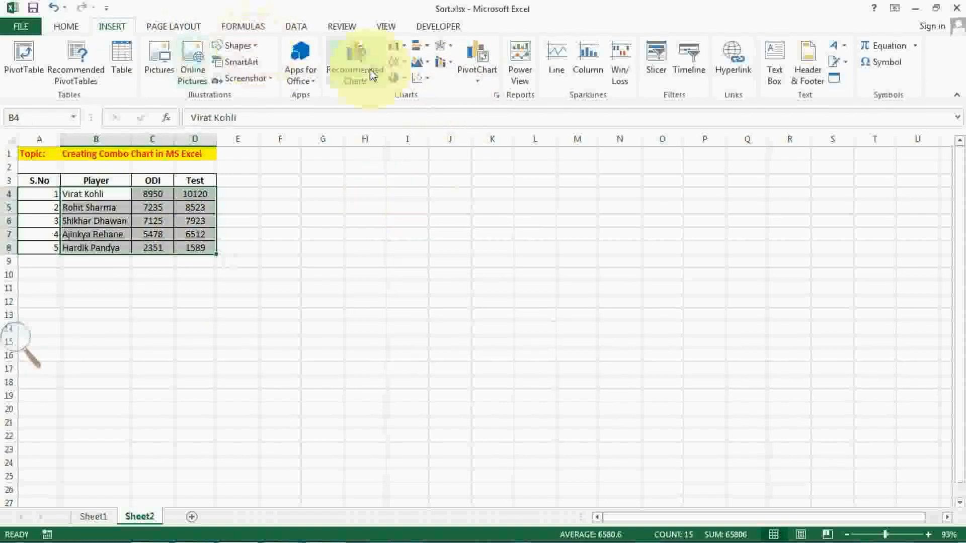
left_click(556, 60)
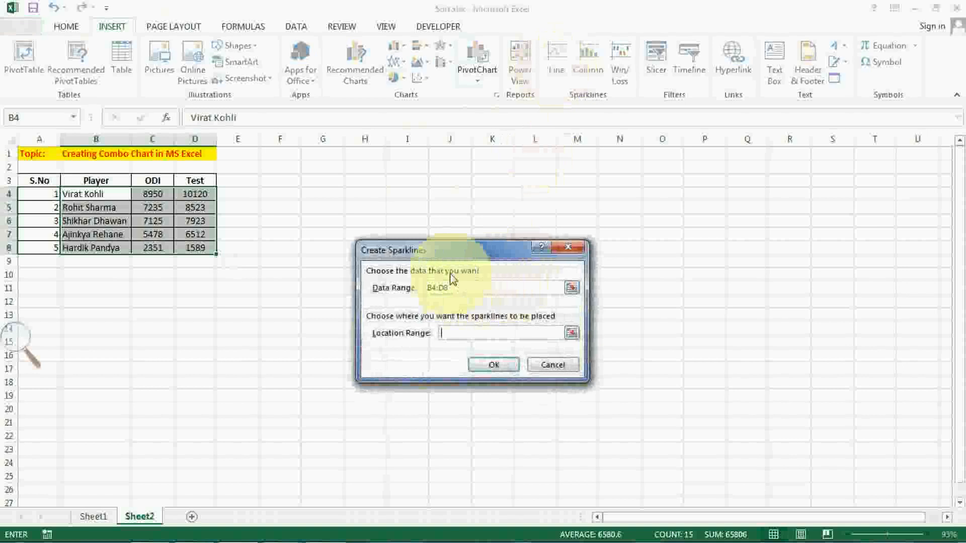
left_click_drag(455, 250, 460, 221)
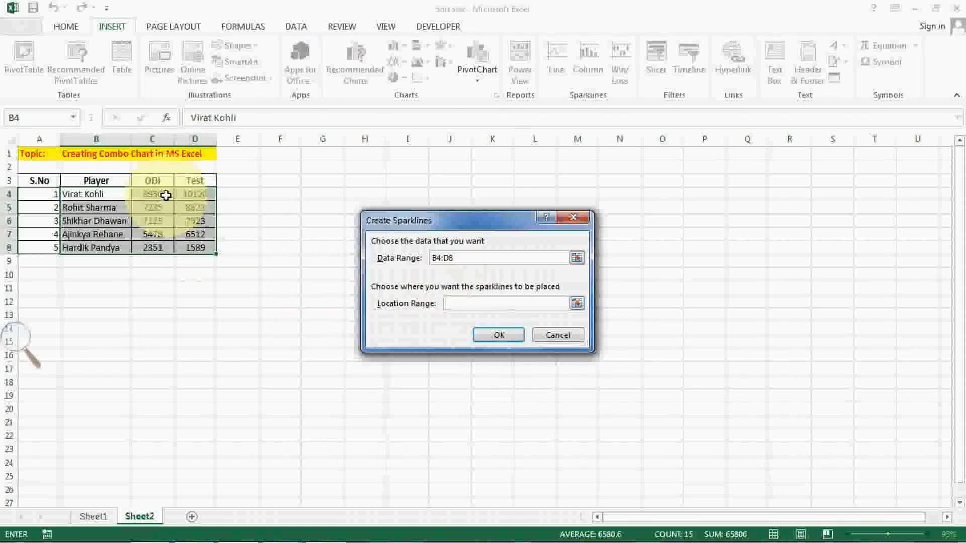
left_click_drag(161, 194, 156, 249)
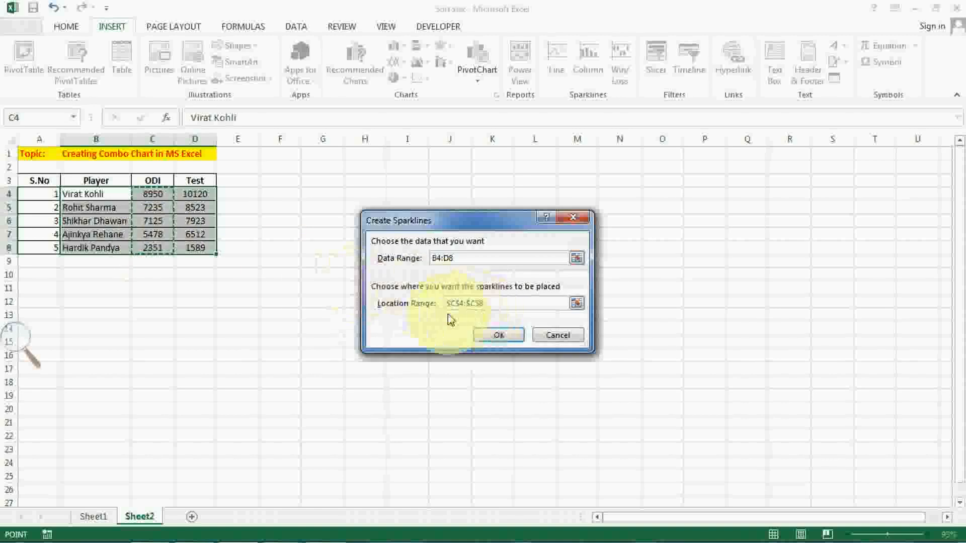
left_click(498, 335)
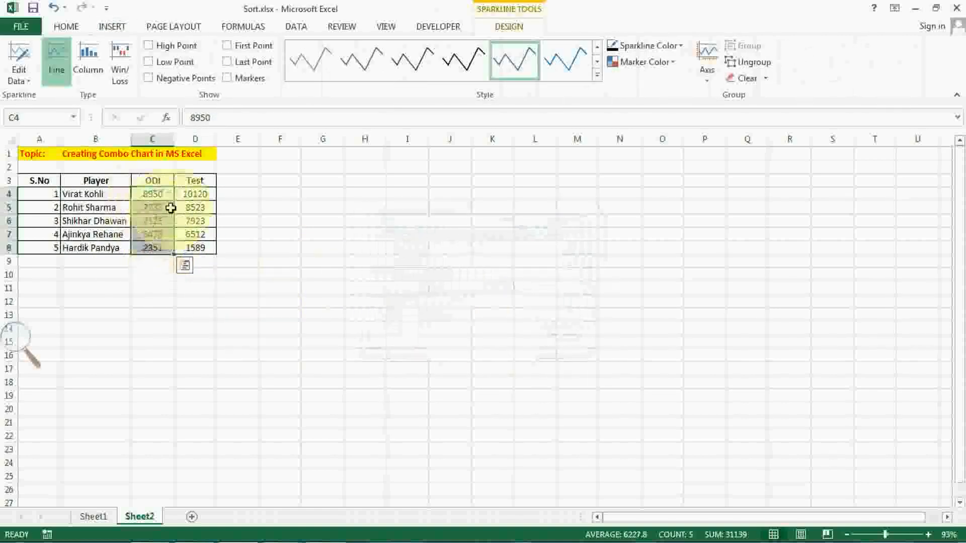
left_click(252, 194)
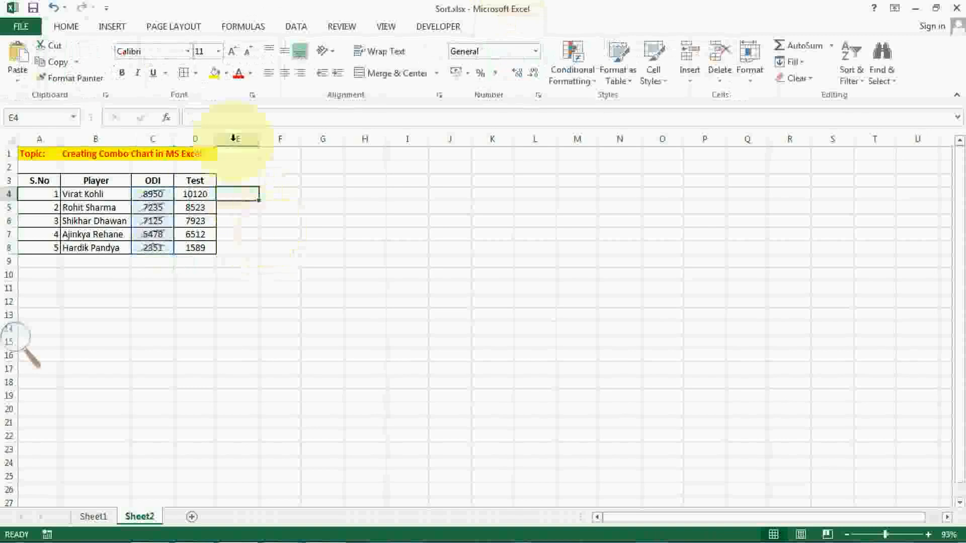
left_click(112, 27)
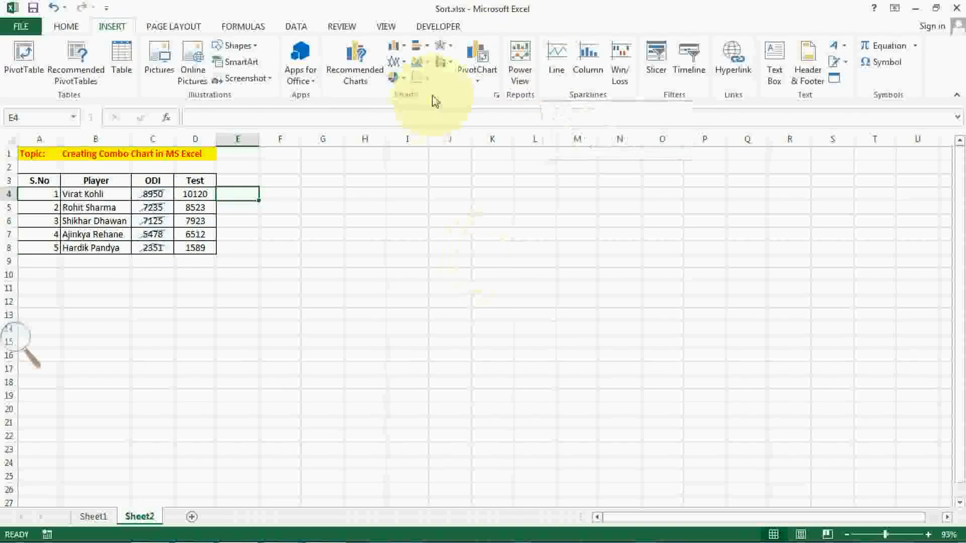
key("ctrl+z")
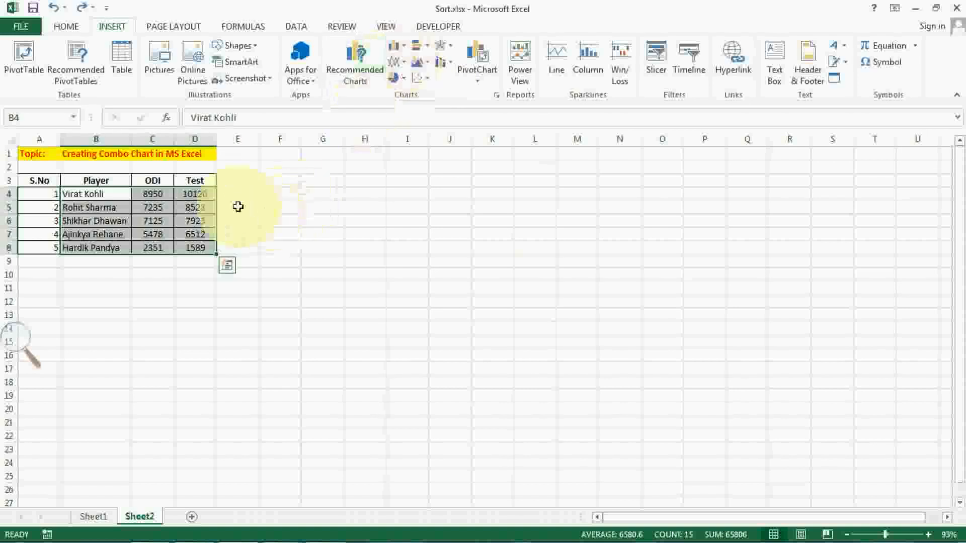
Step: Insert line sparklines for the data range B4:D8 into cells E4:E8
left_click(235, 196)
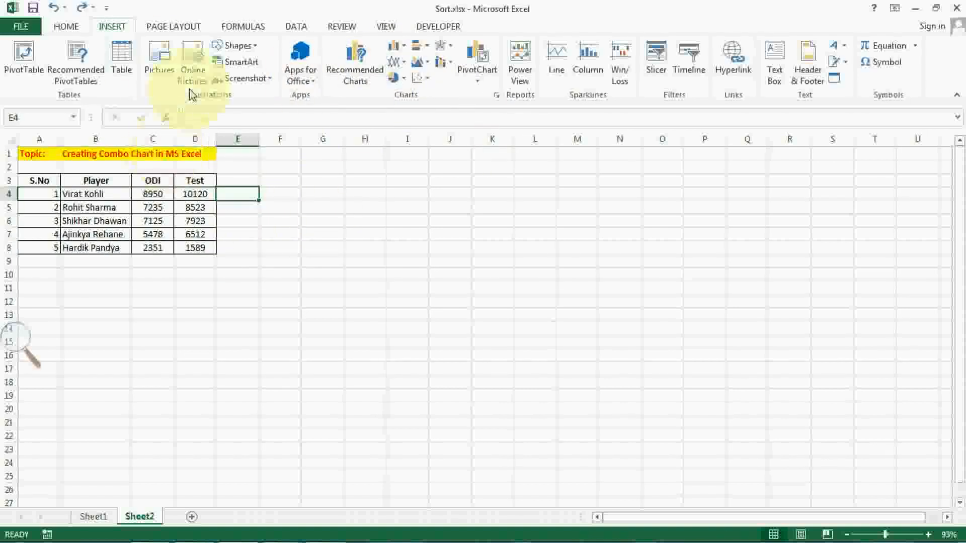
left_click(557, 55)
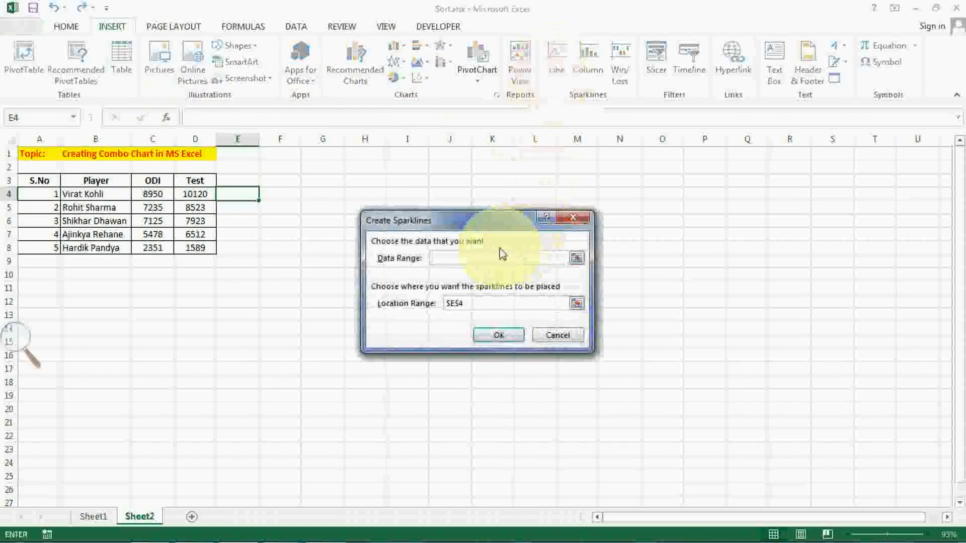
left_click_drag(119, 193, 198, 251)
left_click(486, 305)
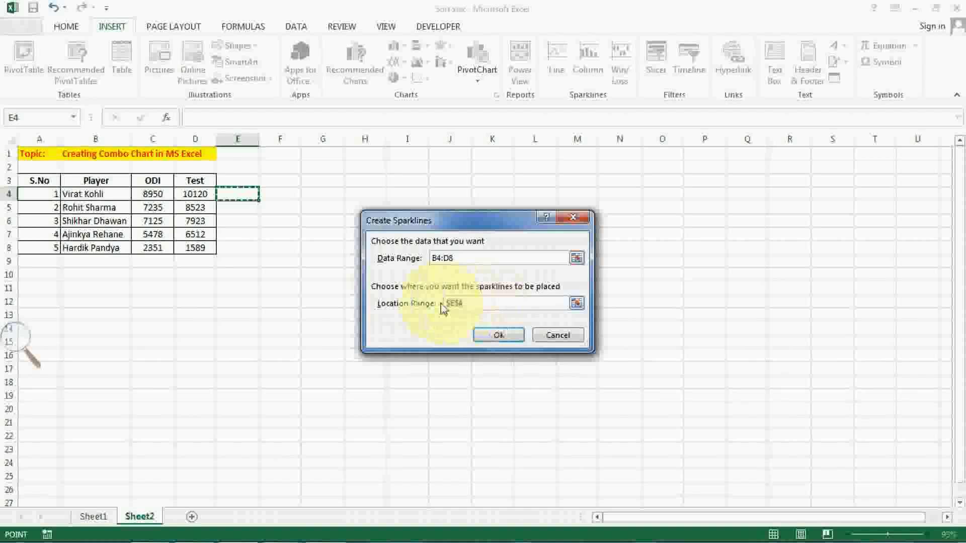
left_click_drag(247, 193, 244, 253)
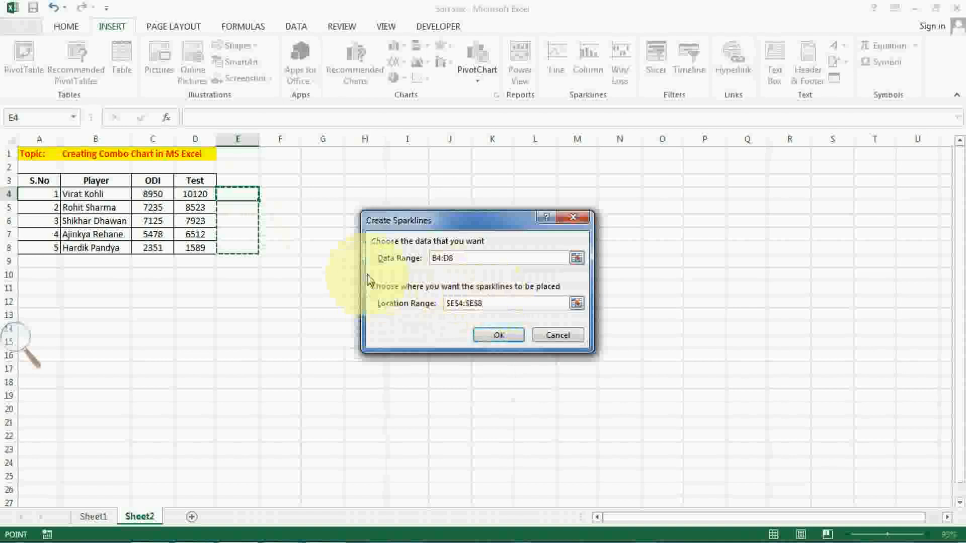
left_click(498, 335)
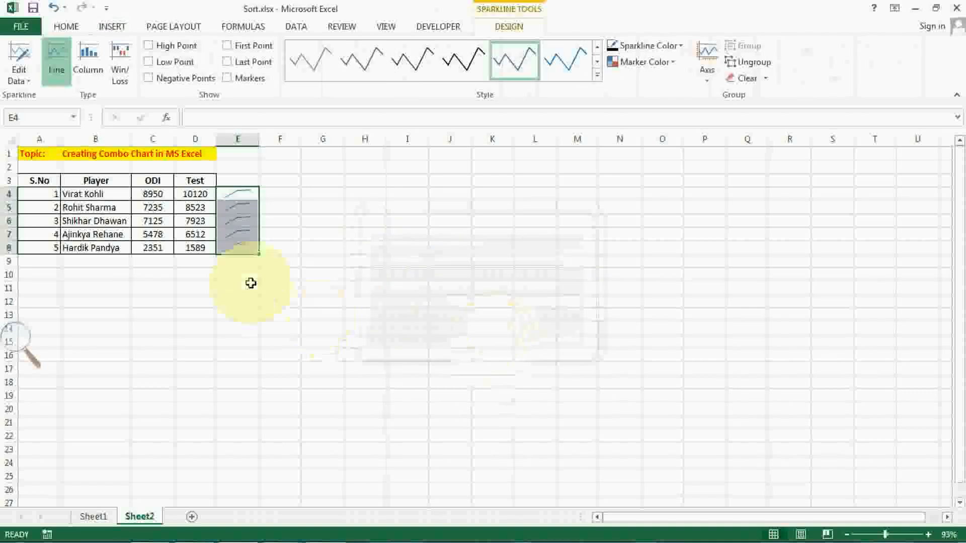
left_click(250, 283)
left_click(241, 222)
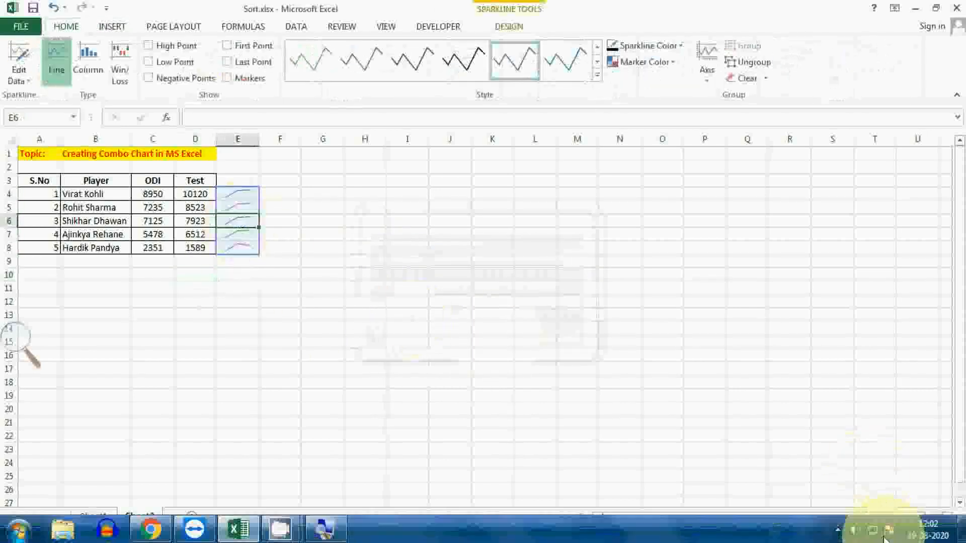
left_click_drag(887, 534, 905, 535)
left_click(688, 306)
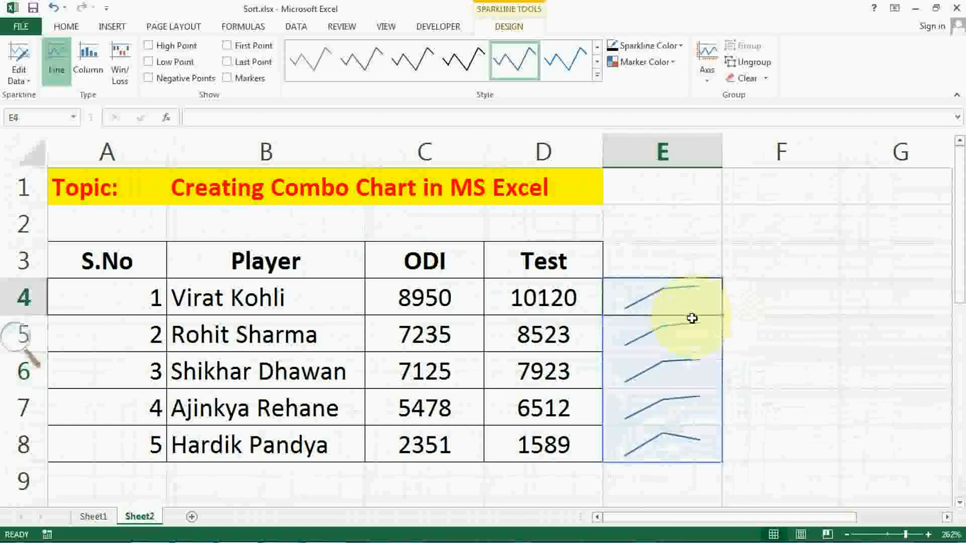
Step: Insert column sparklines for the Test figures in D4:D8 into cells F4:F8
left_click(767, 304)
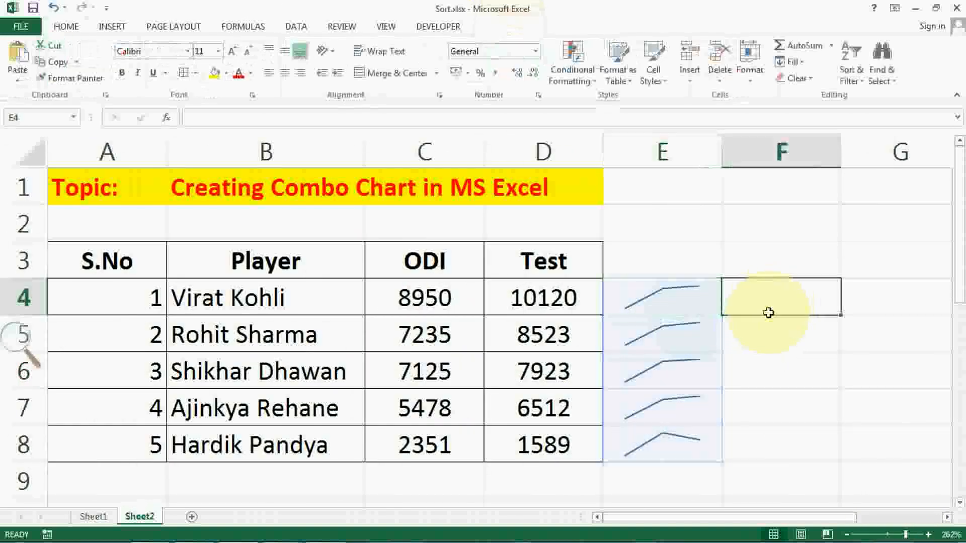
left_click(109, 25)
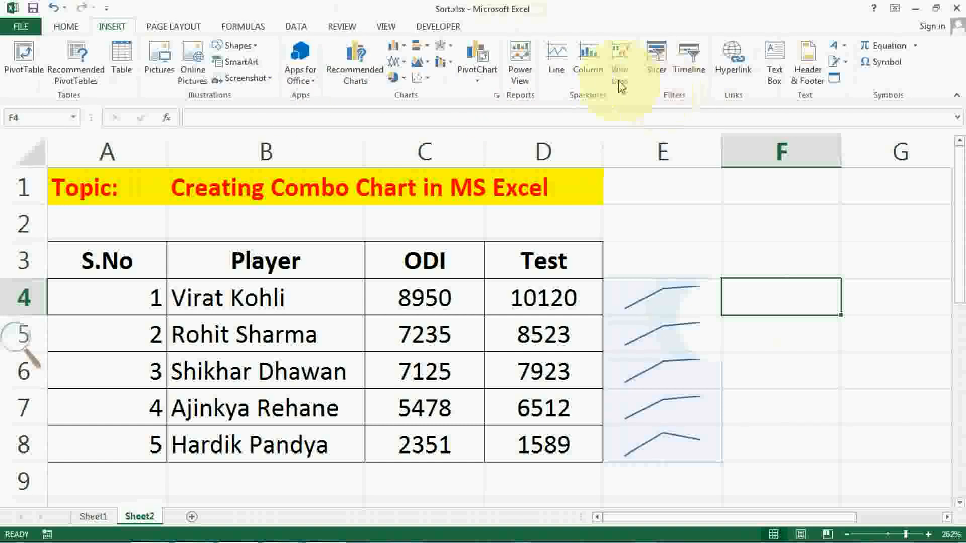
left_click(587, 61)
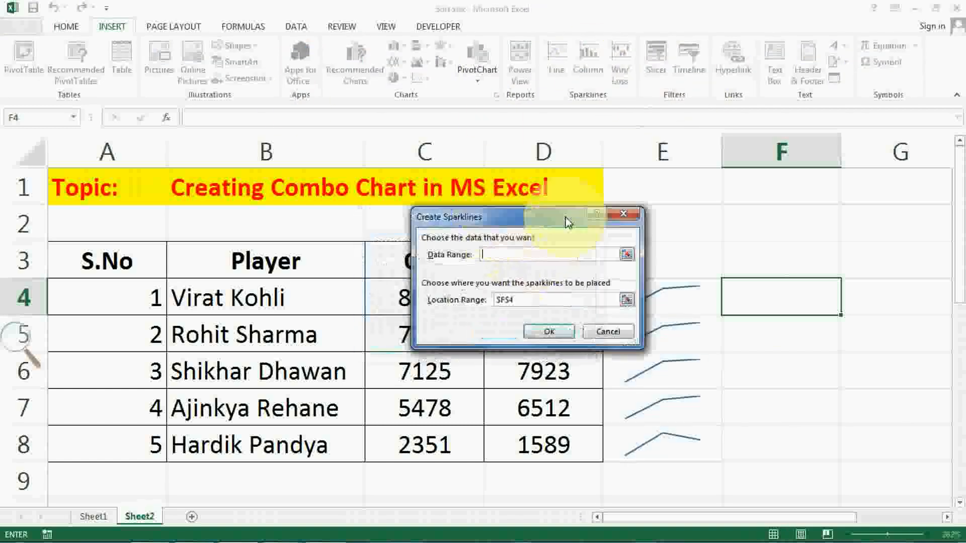
left_click_drag(568, 221, 661, 202)
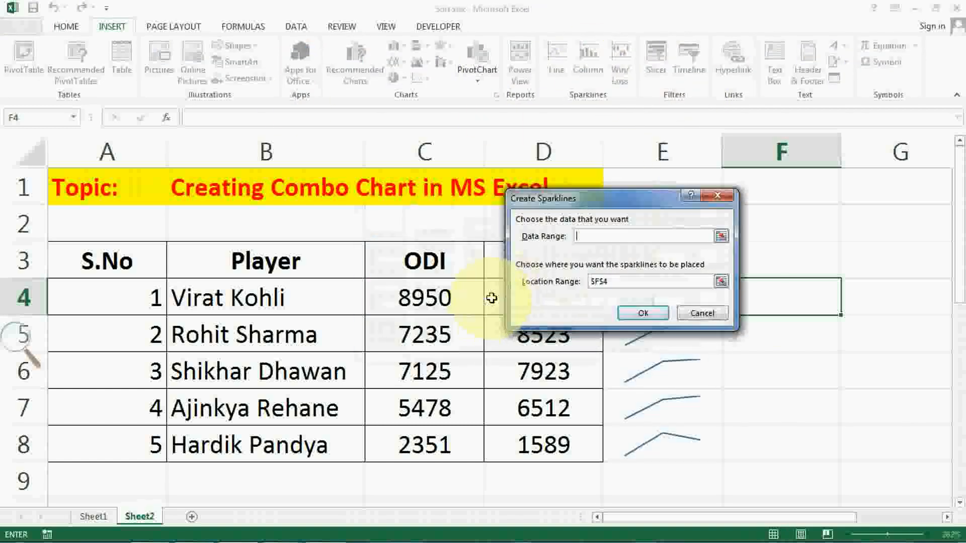
left_click_drag(491, 298, 514, 445)
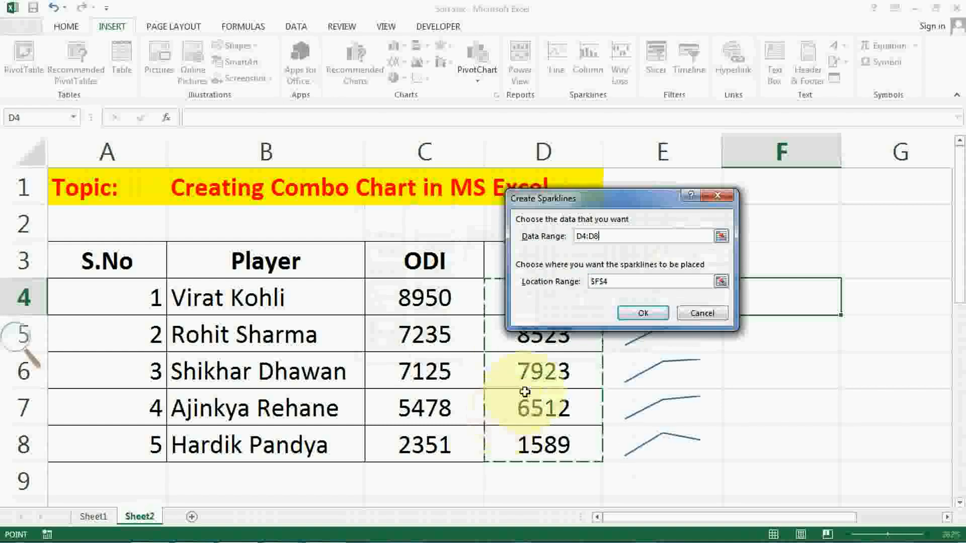
left_click(618, 281)
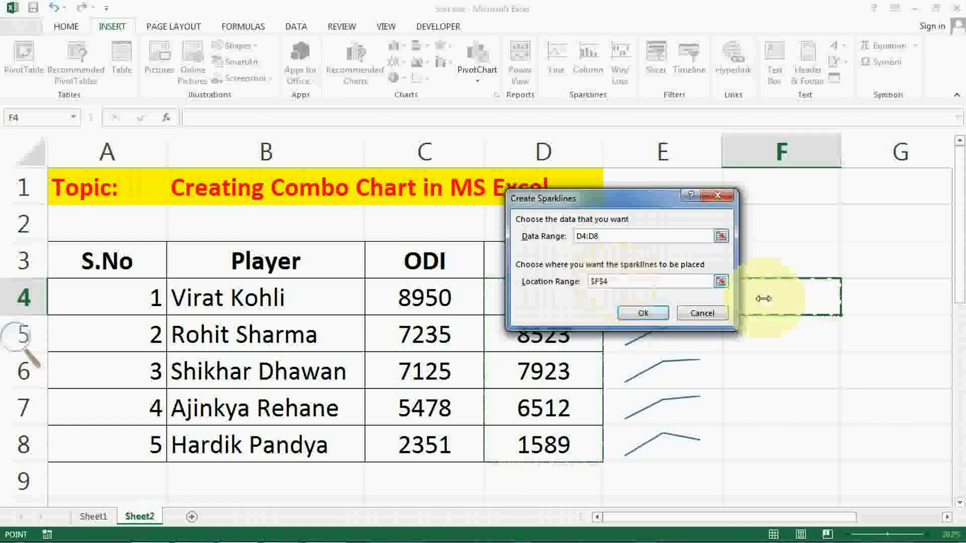
left_click_drag(763, 298, 793, 449)
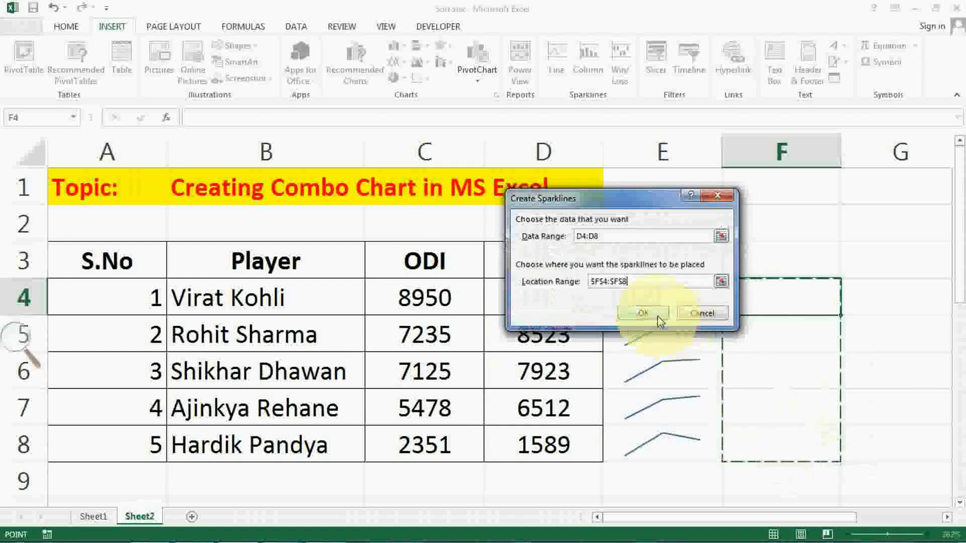
left_click(659, 317)
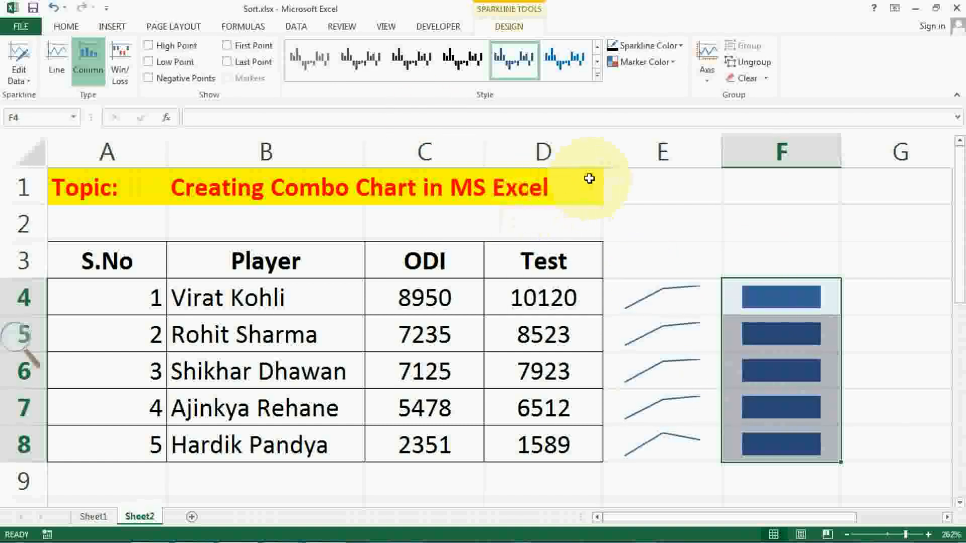
left_click(782, 299)
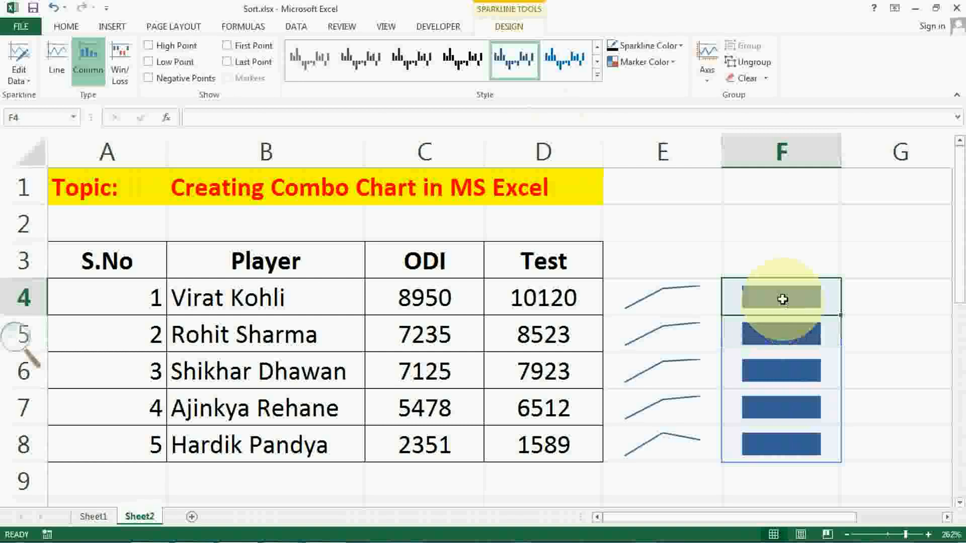
Step: Try to recreate the column sparklines in F4:F8, changing the data range from C4:D8 to F4:F8 before confirming
left_click_drag(781, 311, 780, 431)
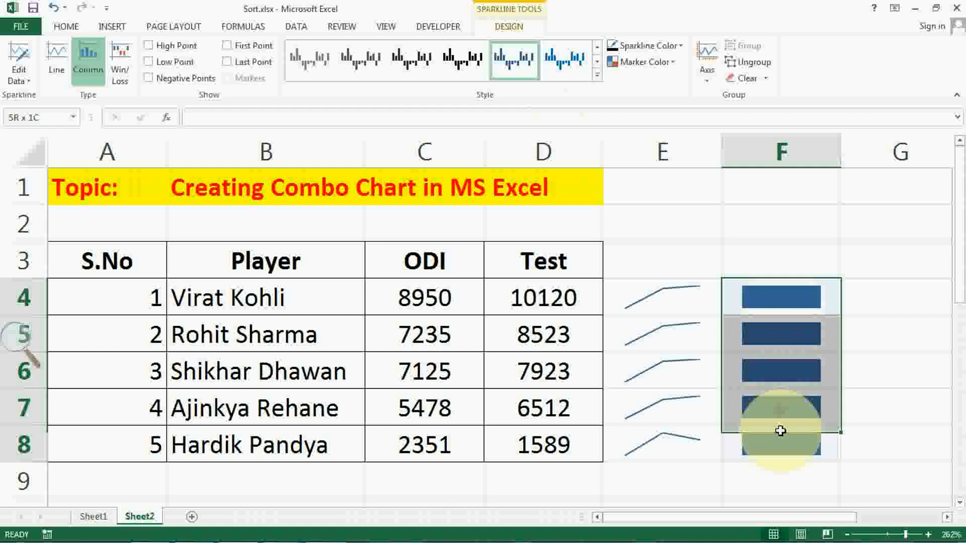
left_click(112, 26)
left_click(590, 75)
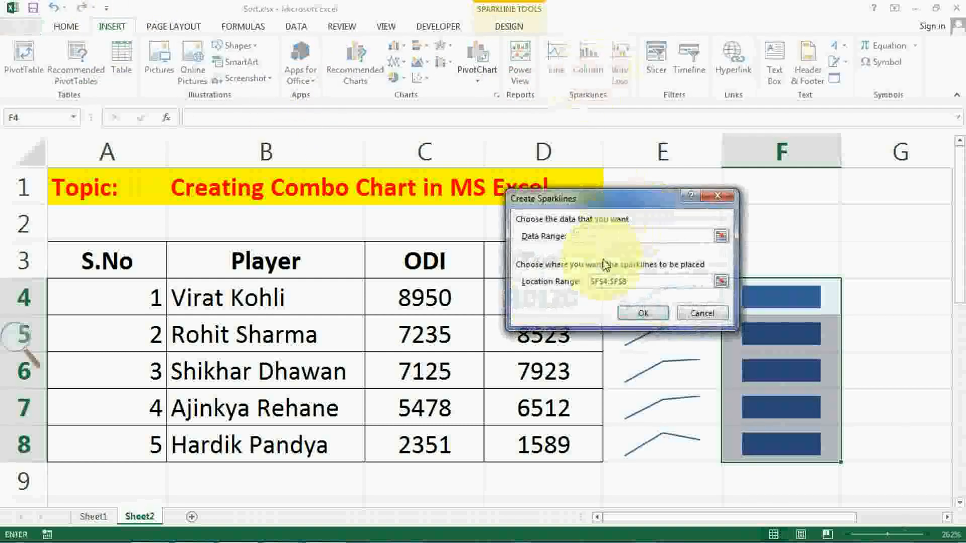
left_click_drag(378, 296, 549, 442)
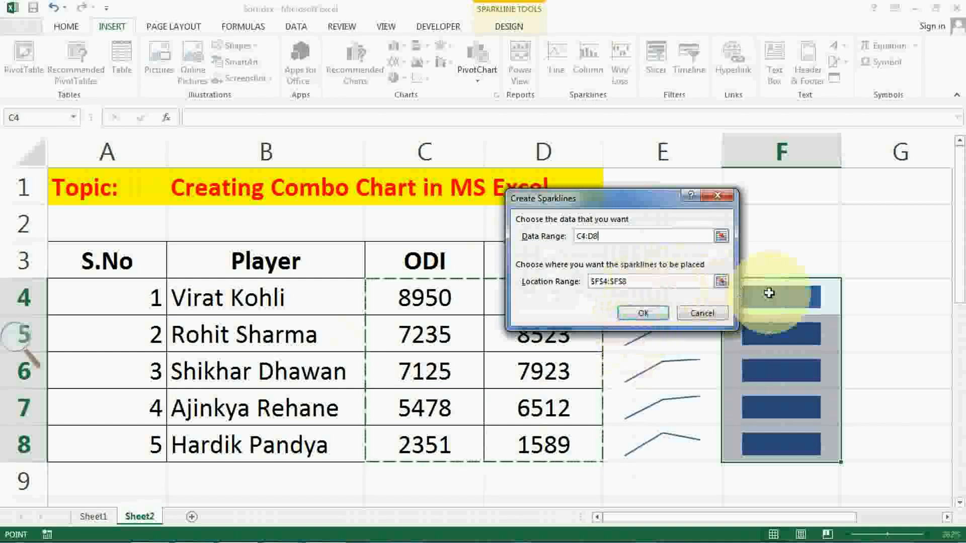
left_click_drag(771, 295, 774, 447)
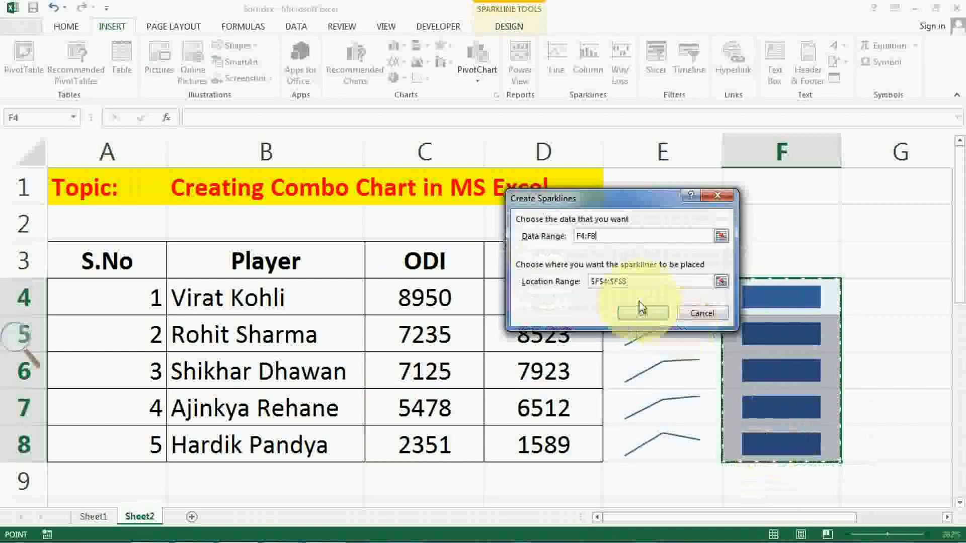
left_click(644, 314)
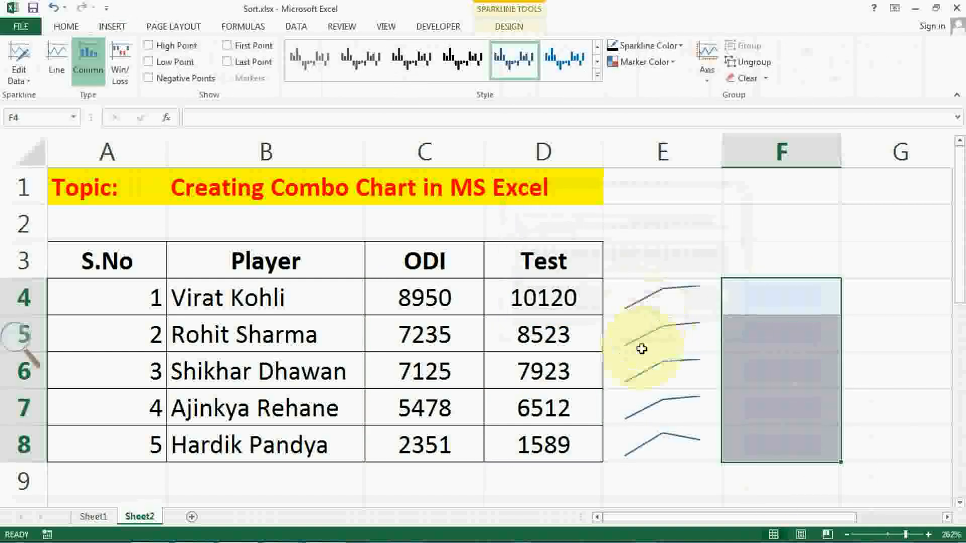
left_click(544, 312)
Step: Create column sparklines in F4:F8 from the data range B4:D8
left_click(770, 300)
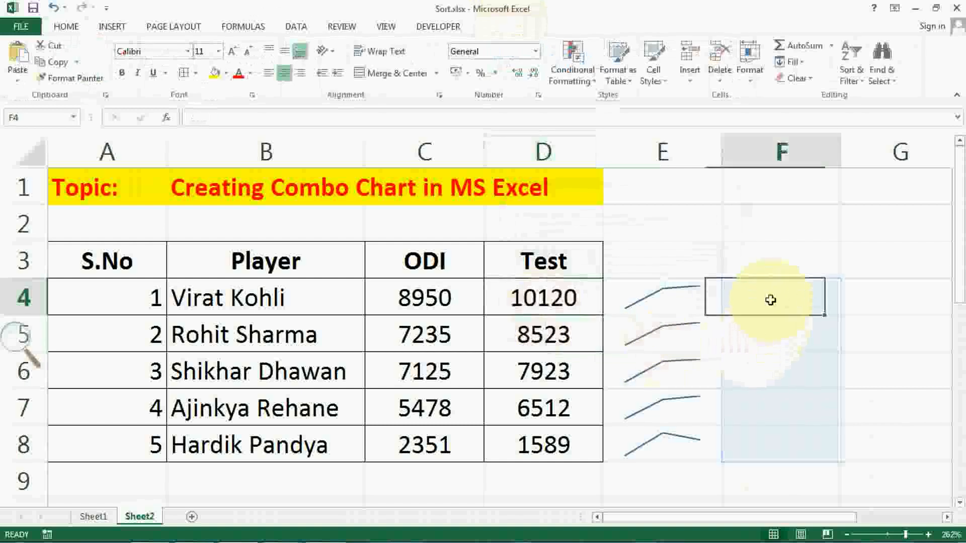
left_click(111, 26)
left_click(602, 76)
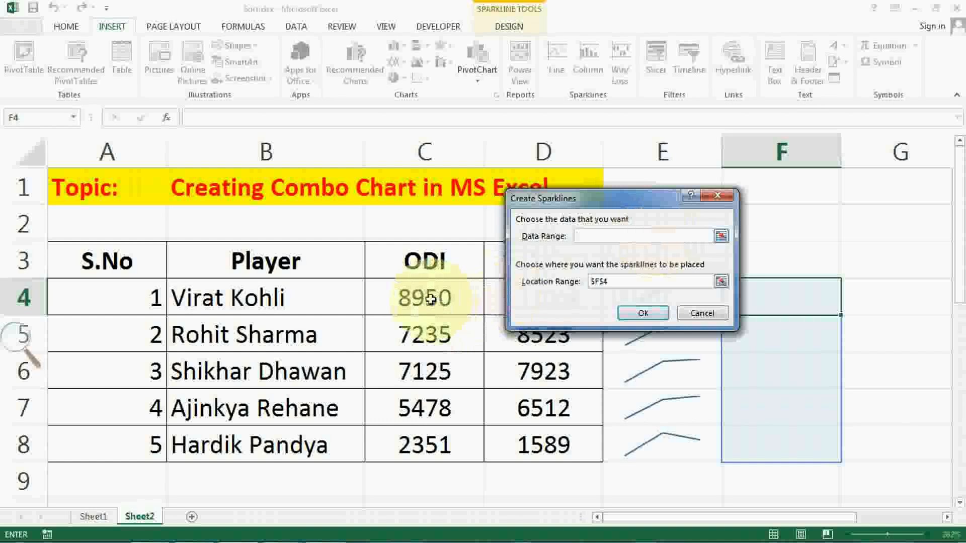
left_click_drag(352, 299, 489, 425)
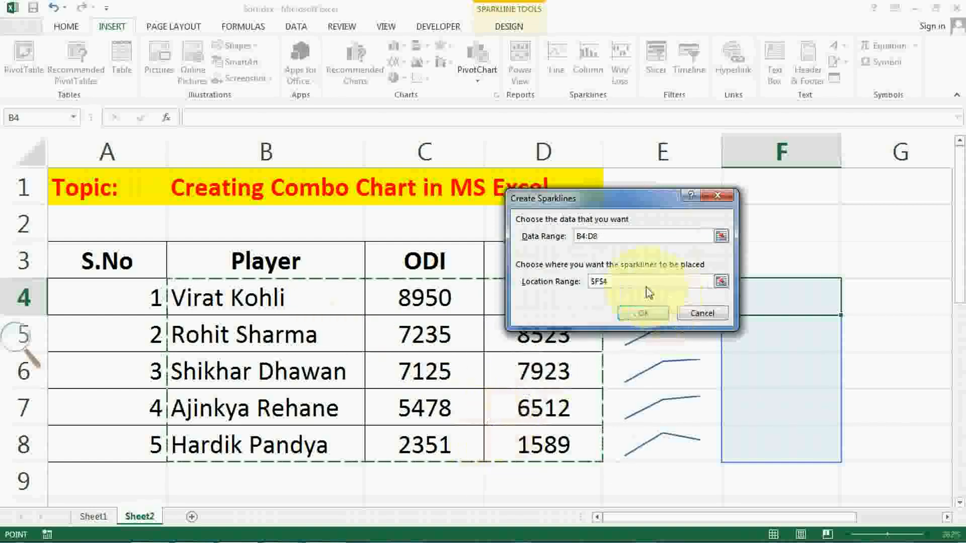
left_click_drag(629, 284, 582, 285)
left_click_drag(817, 313, 795, 445)
left_click(659, 315)
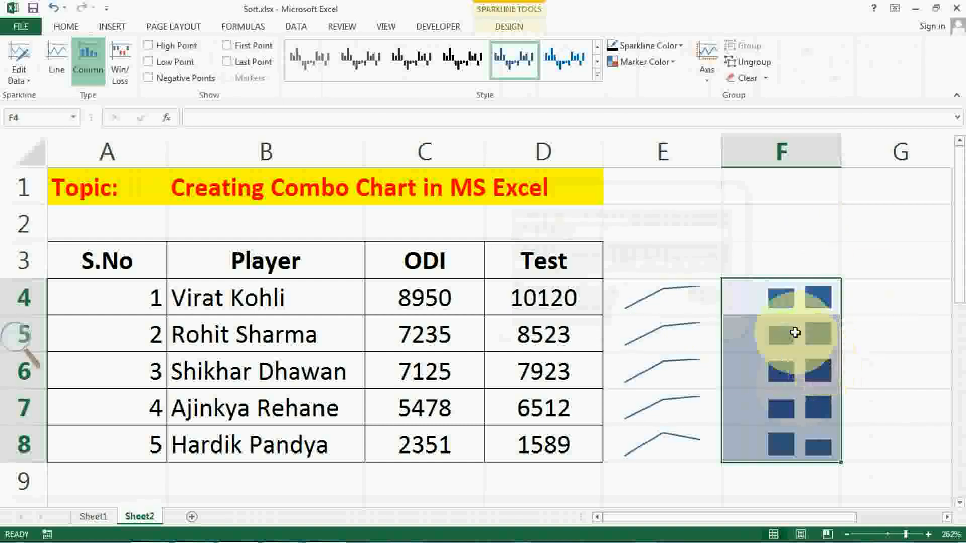
left_click(412, 304)
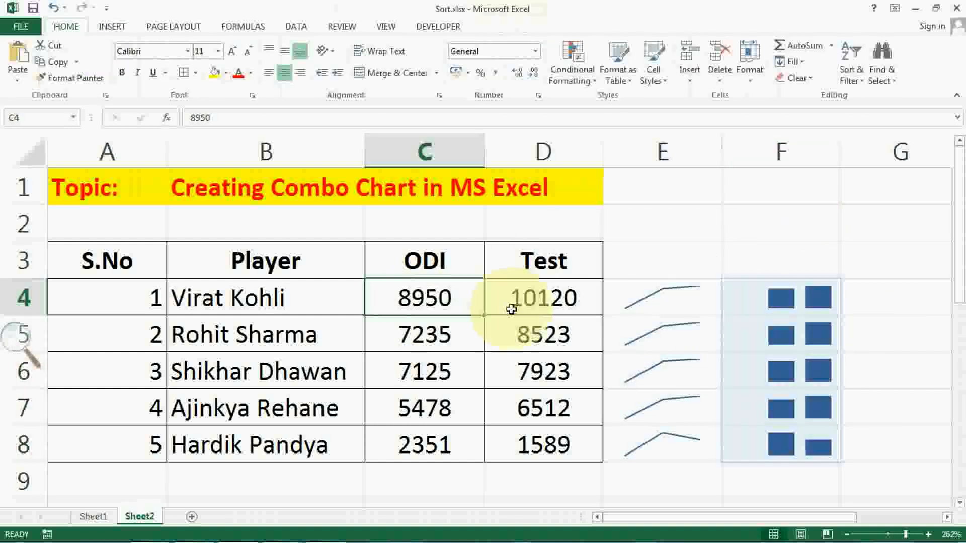
left_click(512, 306)
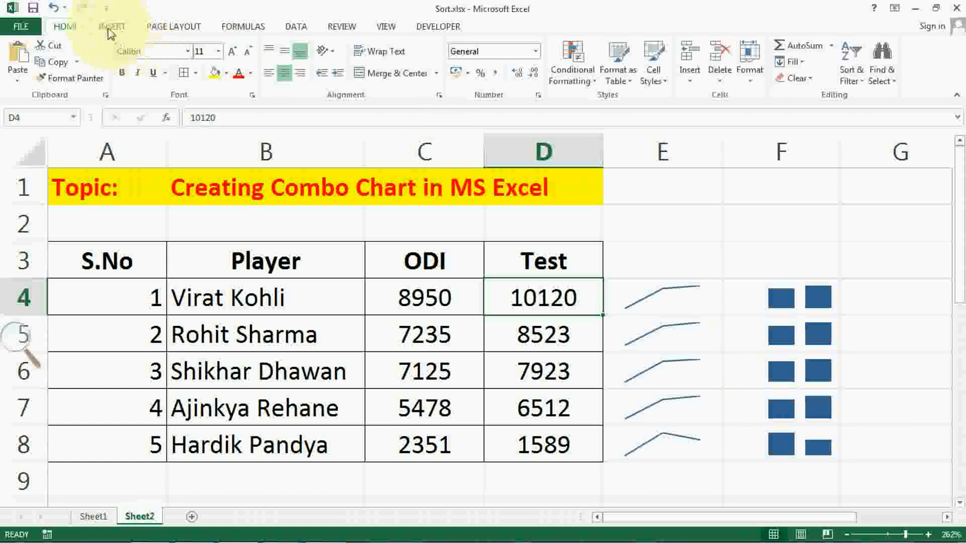
left_click(112, 27)
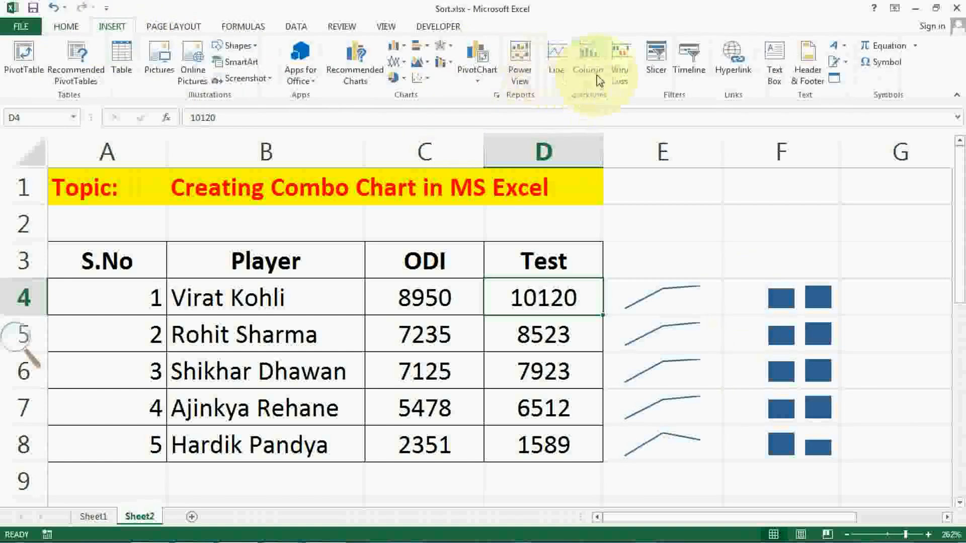
left_click(588, 66)
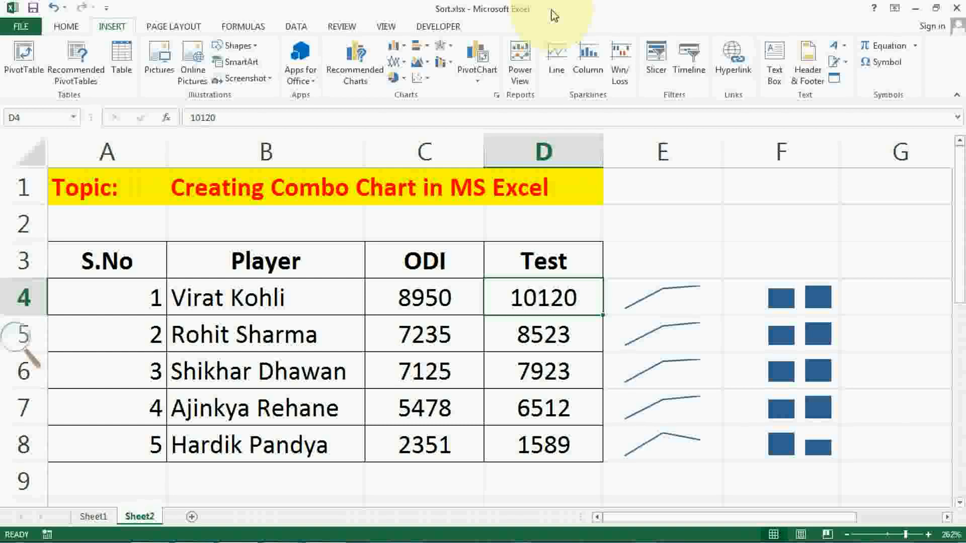
Step: Enter India in A10, 100 in B10 and 200 in C10 below the players table
scroll(409, 221, "down", 2)
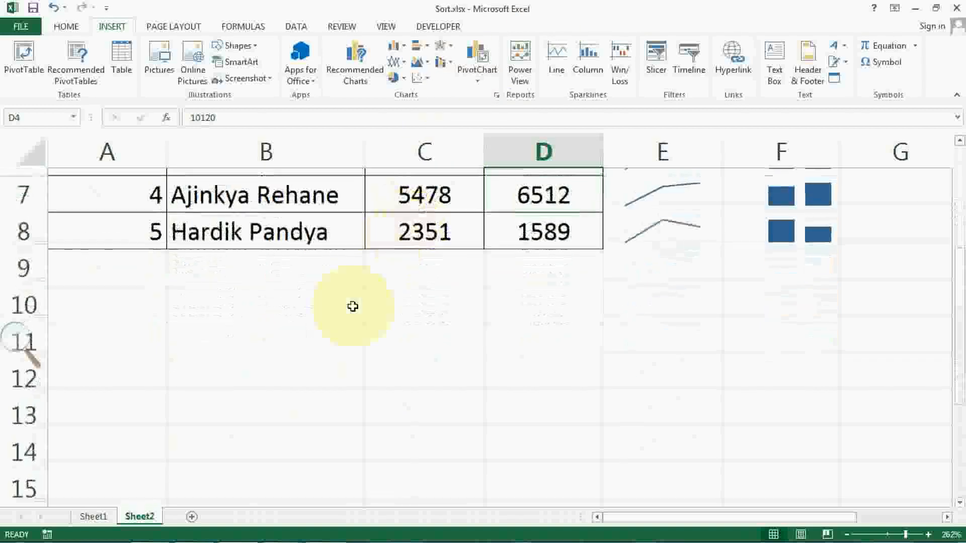
left_click(90, 309)
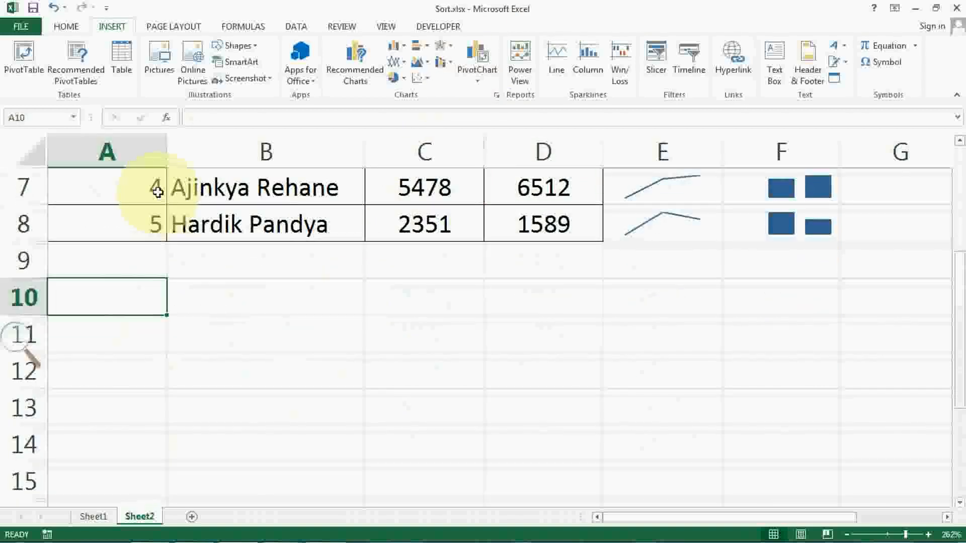
type("India")
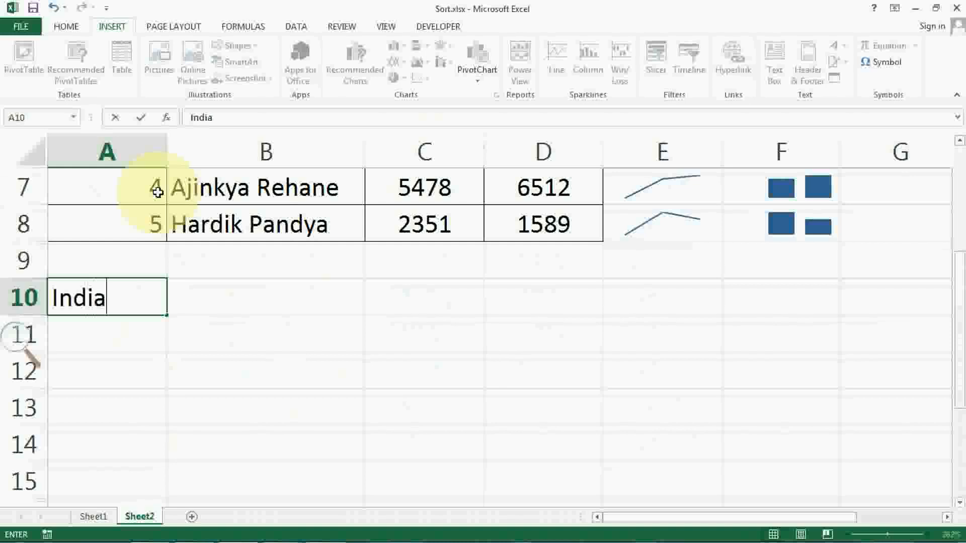
key("Tab")
type("1")
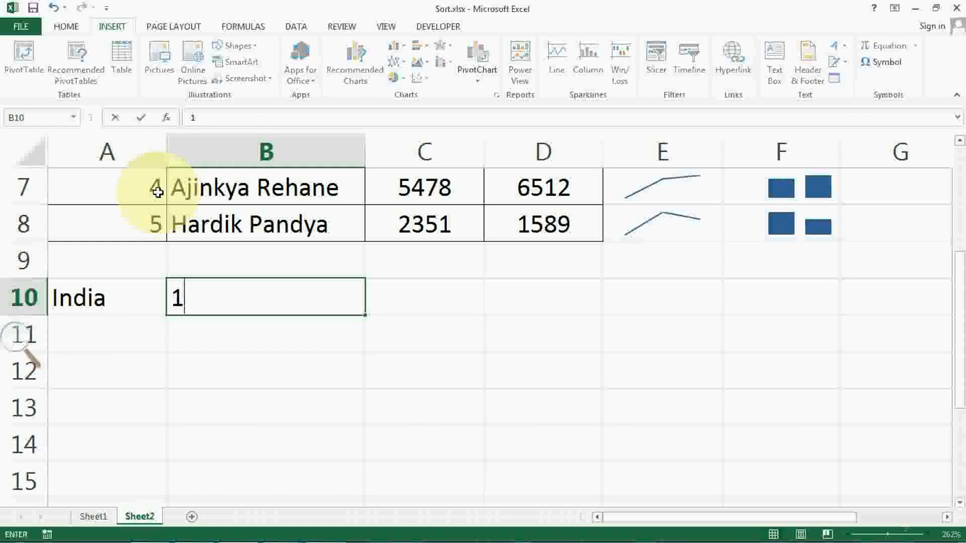
key("Return")
key("Up")
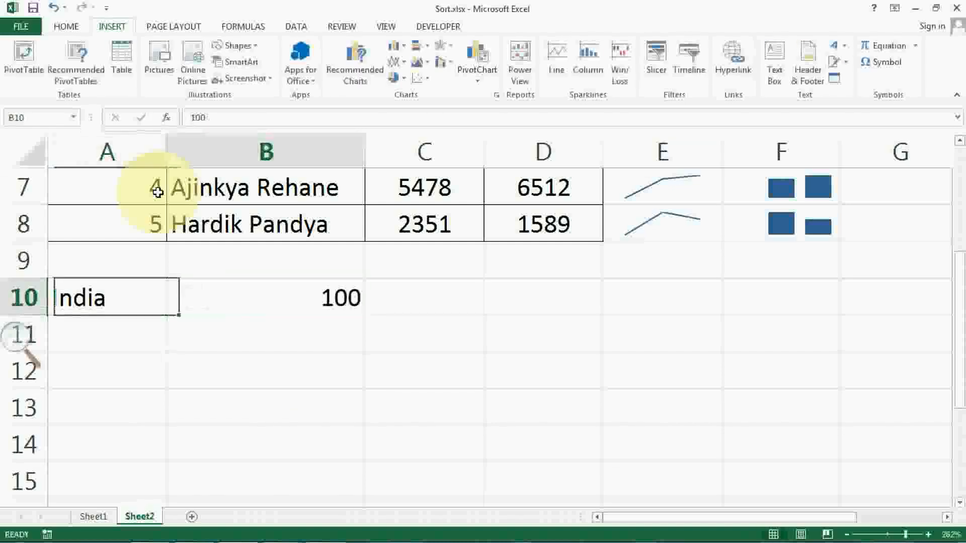
key("Right")
key("Right")
type("200")
key("Return")
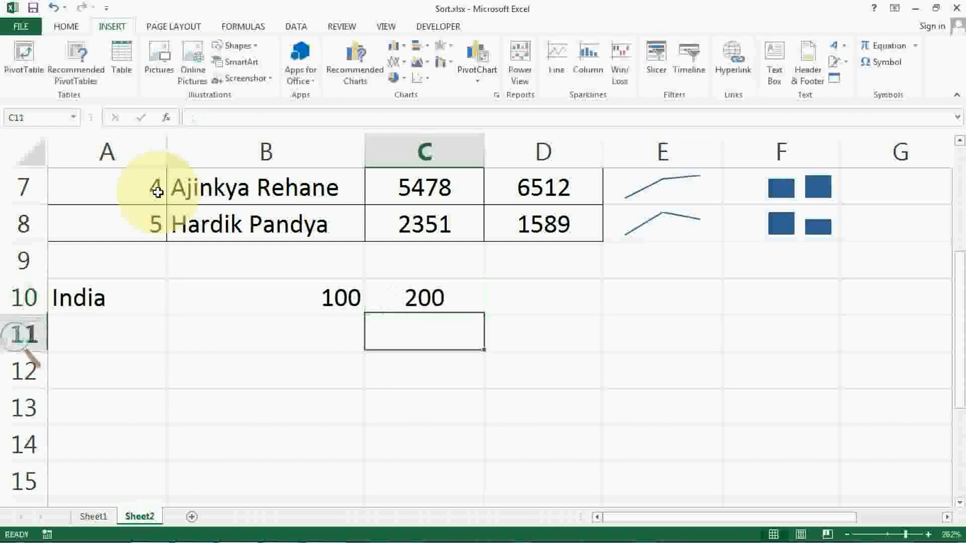
Step: Enter 300 in D10 to complete the India row
key("Right")
key("Up")
type("300")
key("Return")
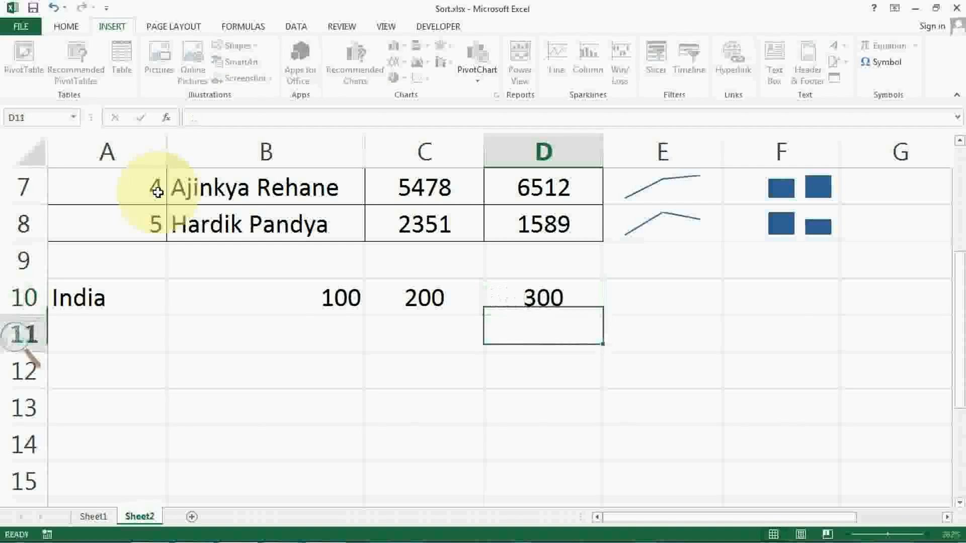
Step: Insert a win/loss sparkline in E10 from the data range B10:D10
key("Up")
key("Return")
key("Right")
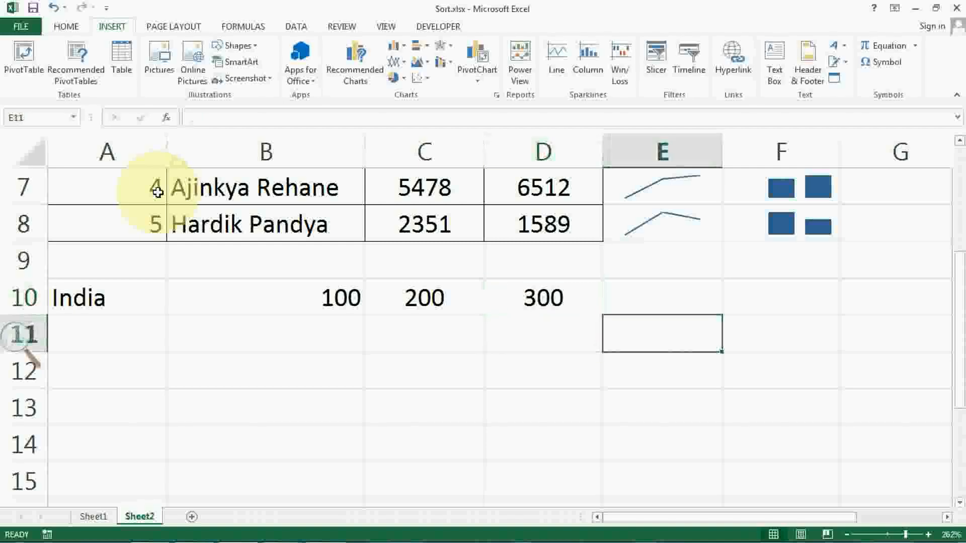
key("Up")
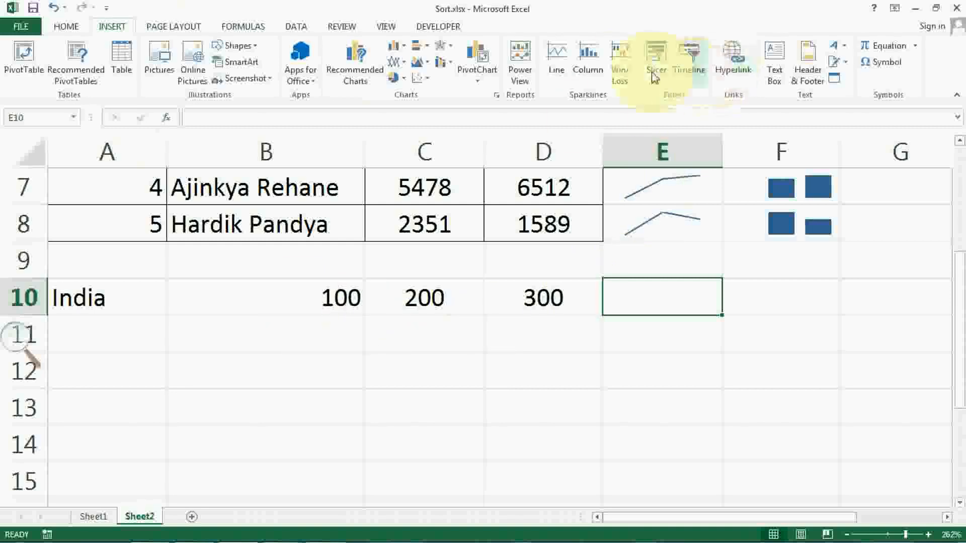
left_click(620, 71)
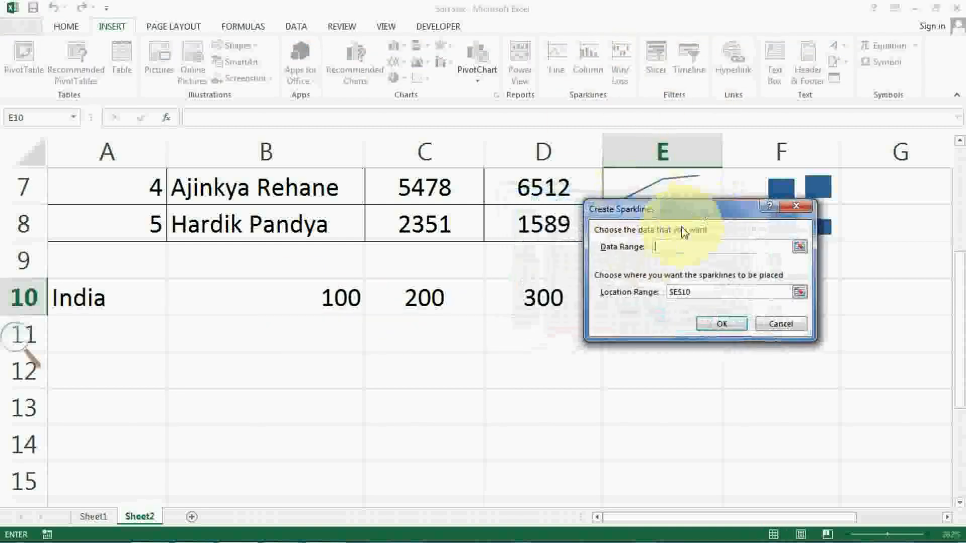
left_click_drag(297, 312, 546, 307)
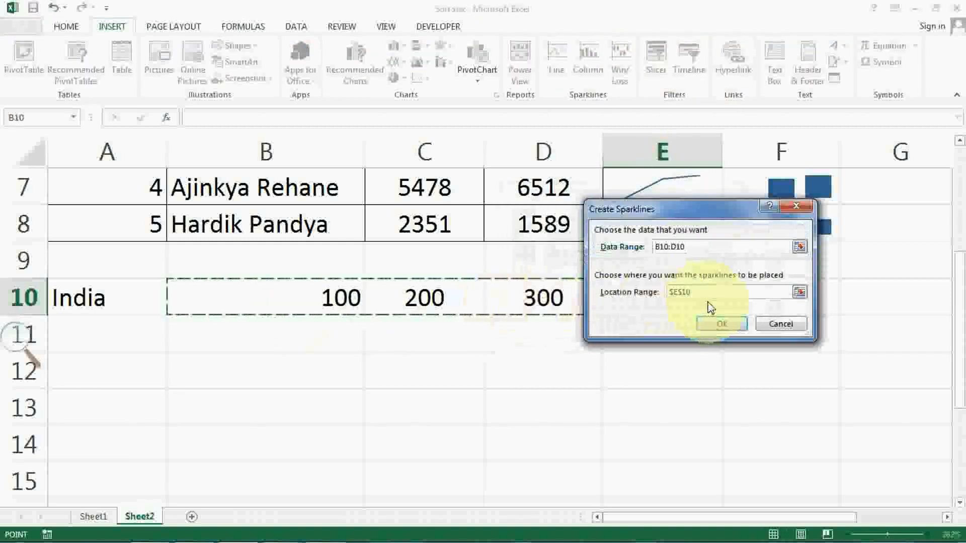
left_click(712, 292)
left_click_drag(689, 217, 663, 384)
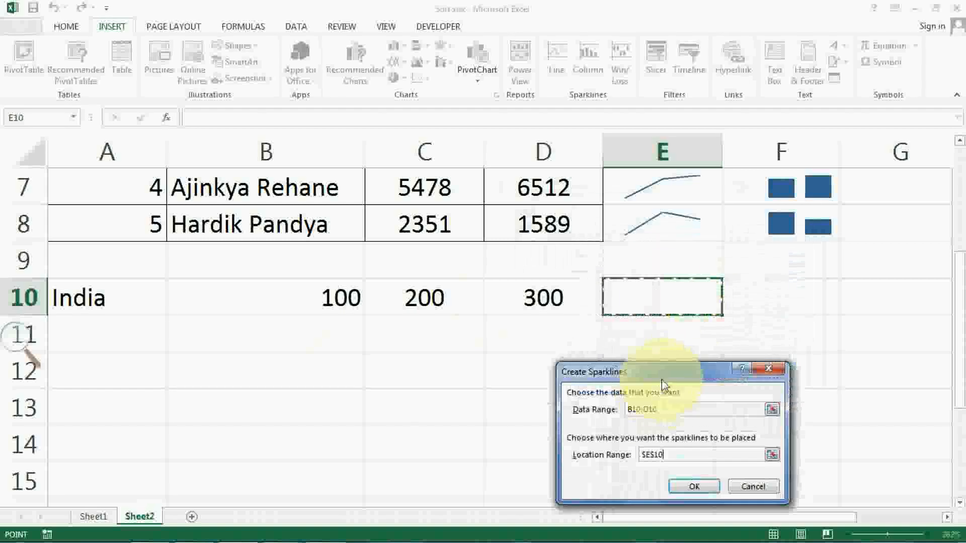
left_click(695, 487)
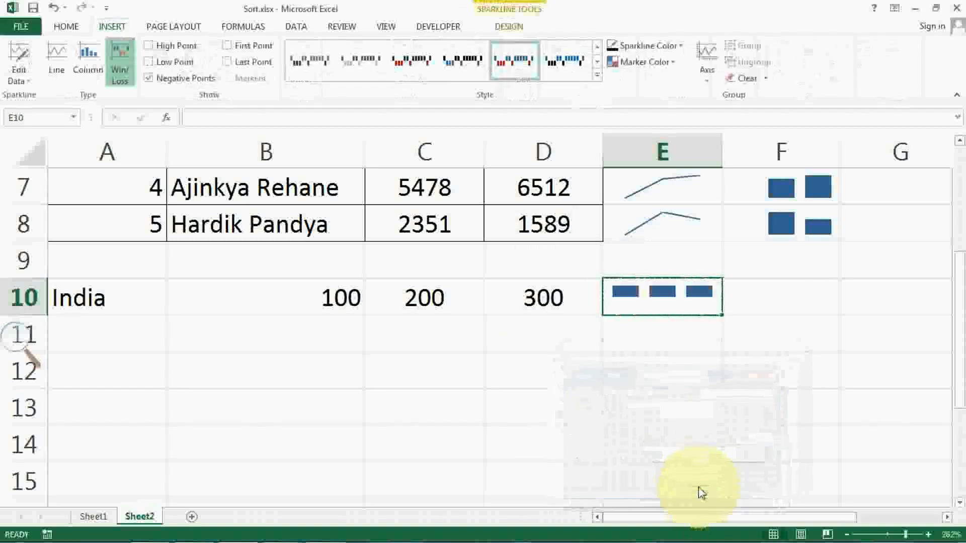
Step: Set the India row's value in B10 to 0
left_click(331, 301)
type("0")
key("Return")
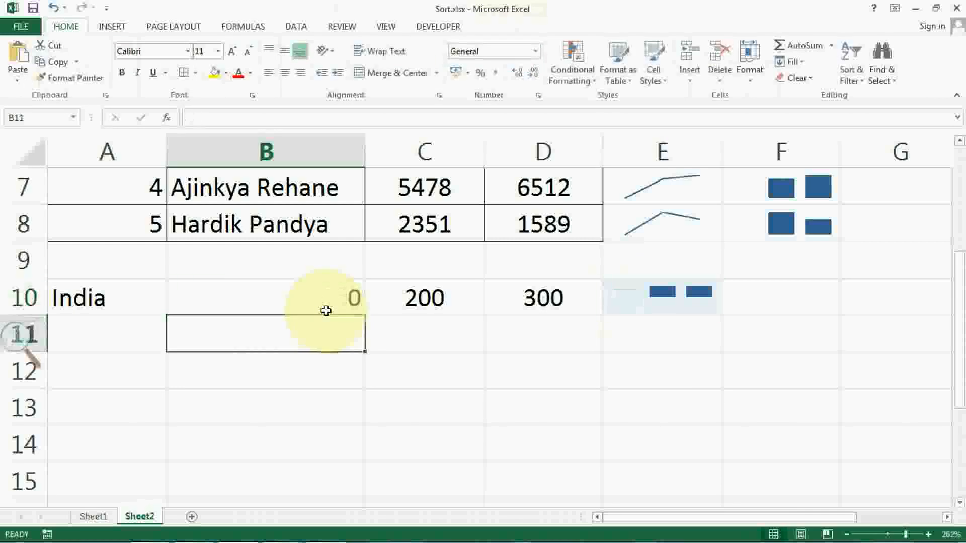
Step: Set B10 to 10 and C10 to 15 in the India row
left_click(308, 287)
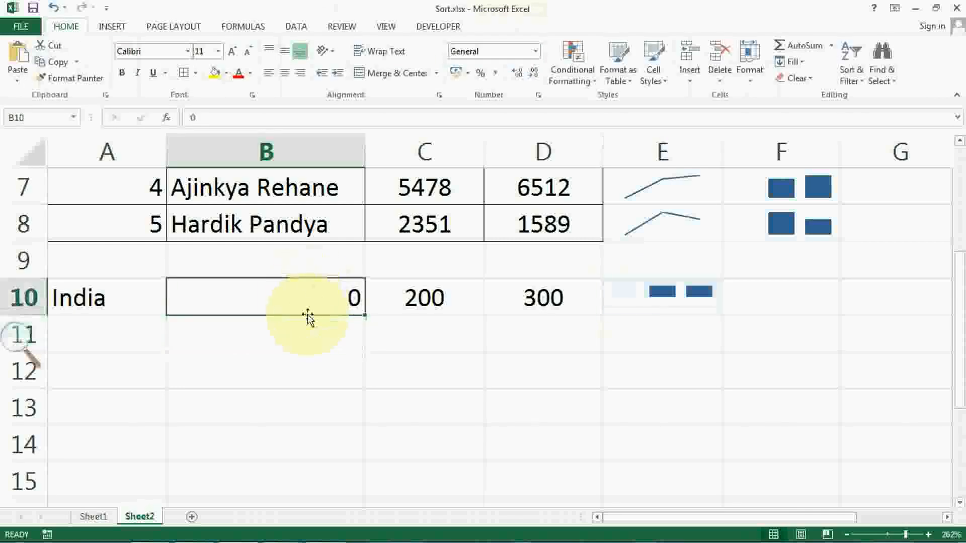
type("10")
key("Return")
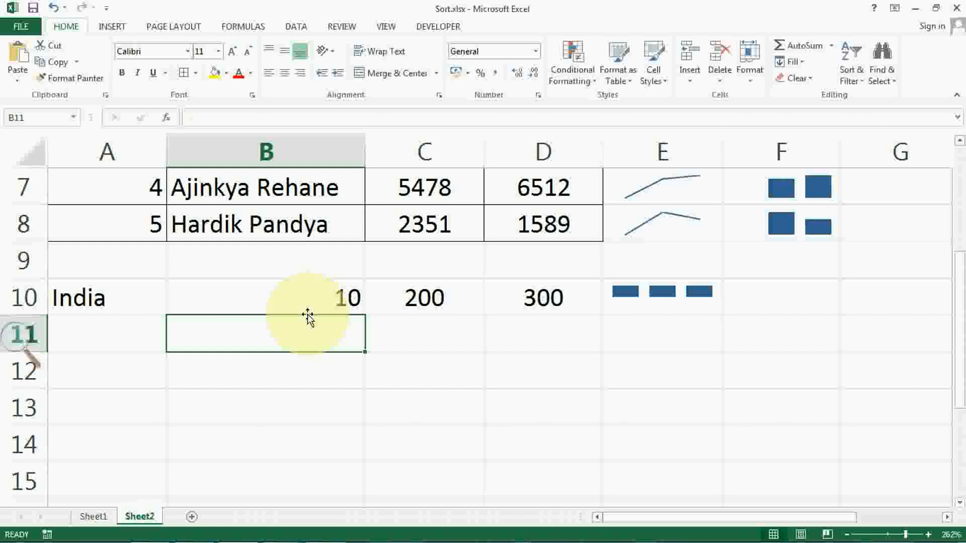
left_click(422, 311)
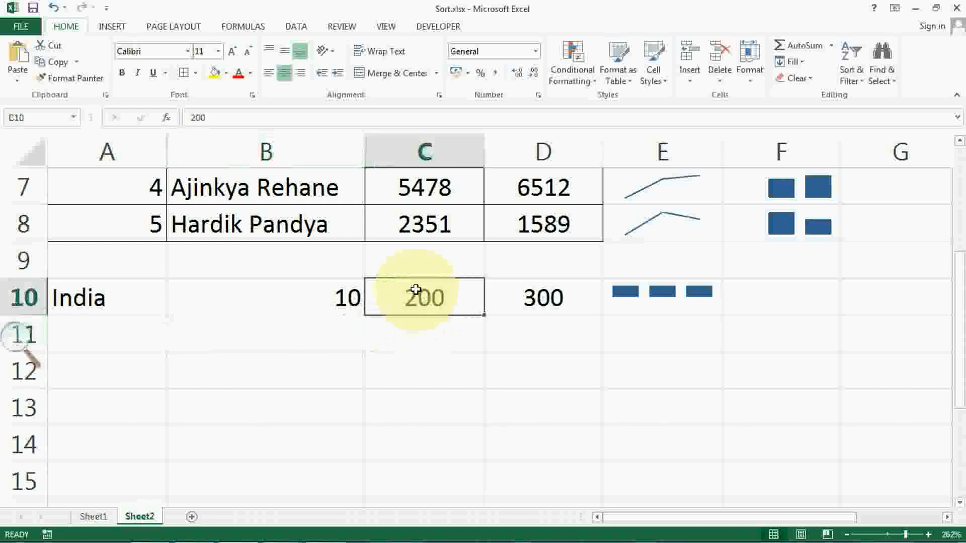
type("15")
key("Return")
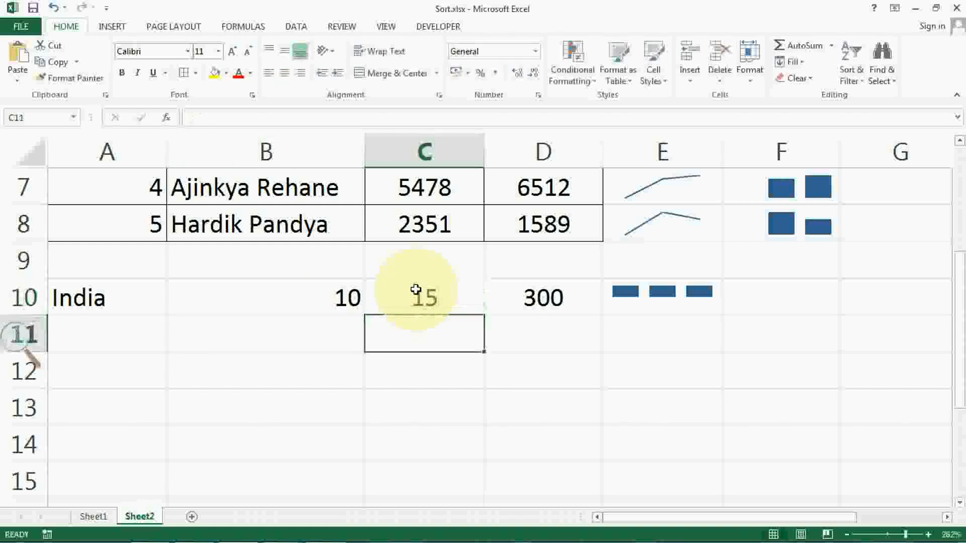
left_click(679, 299)
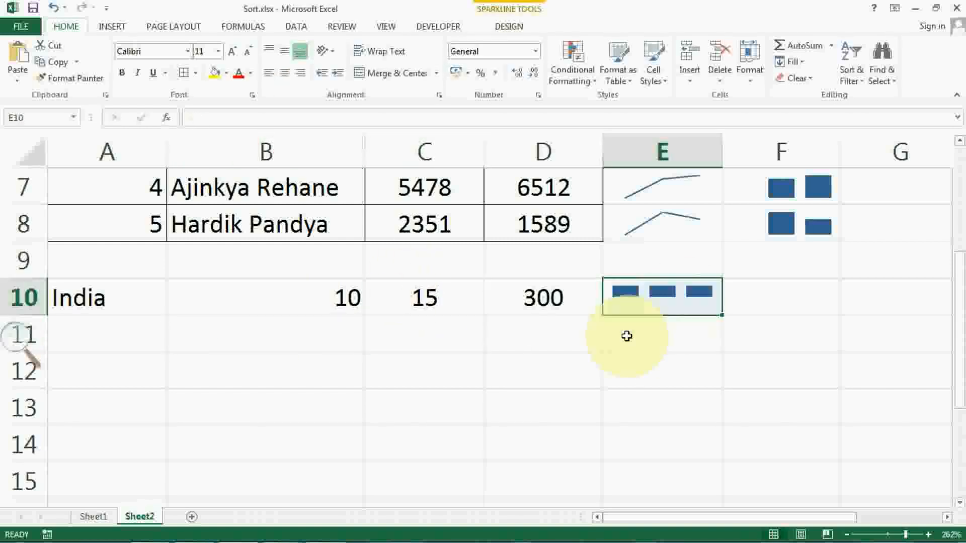
left_click(300, 304)
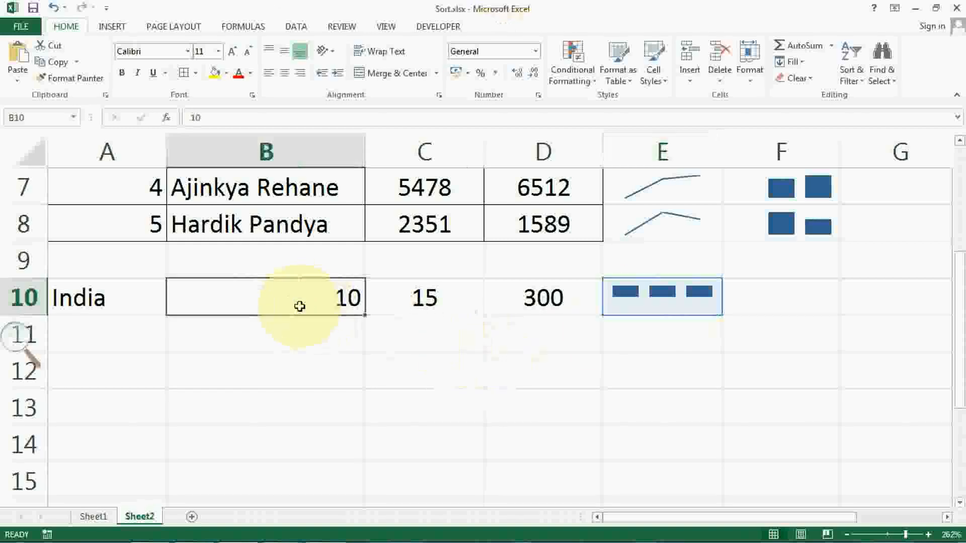
scroll(657, 327, "up", 3)
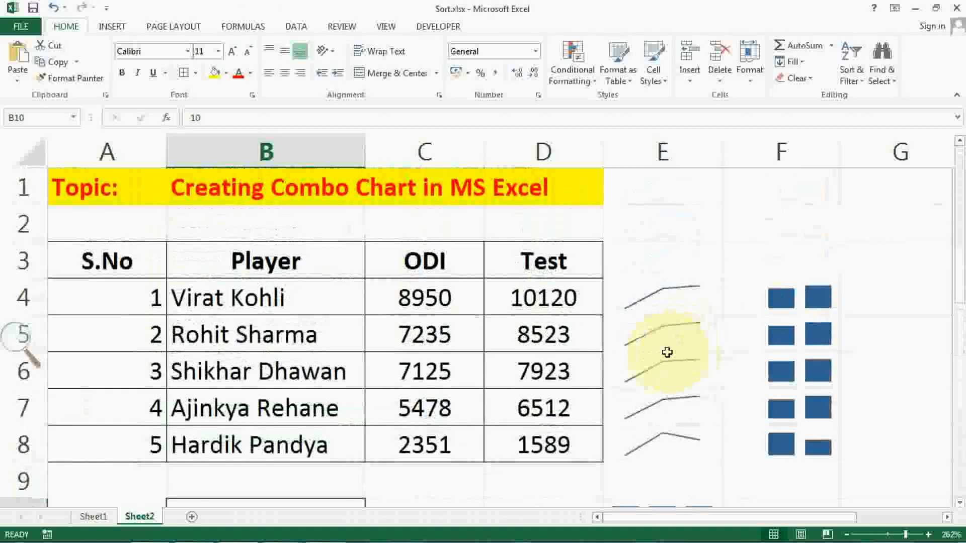
scroll(672, 393, "down", 1)
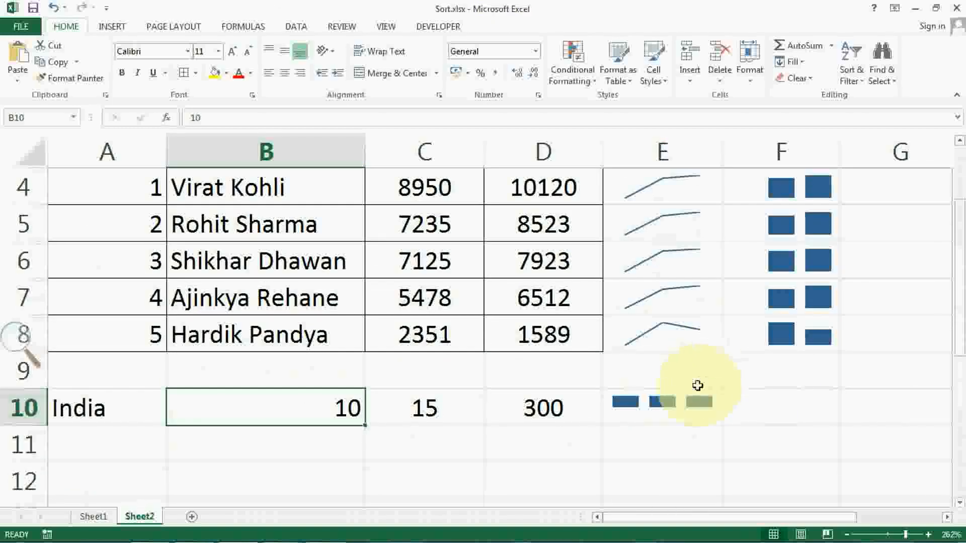
Step: Replace the win/loss sparkline in E10 with a column sparkline based on the data range B10:D10
left_click(667, 408)
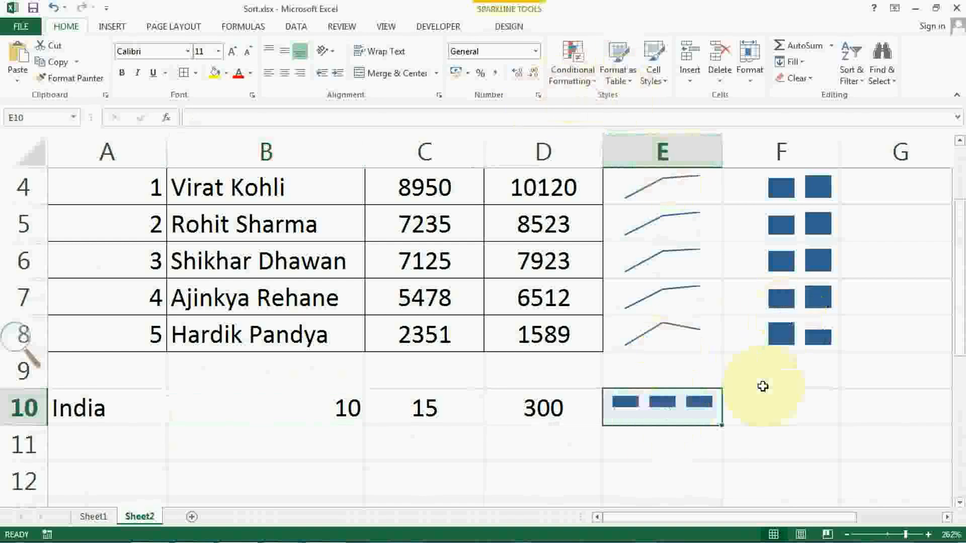
left_click(111, 26)
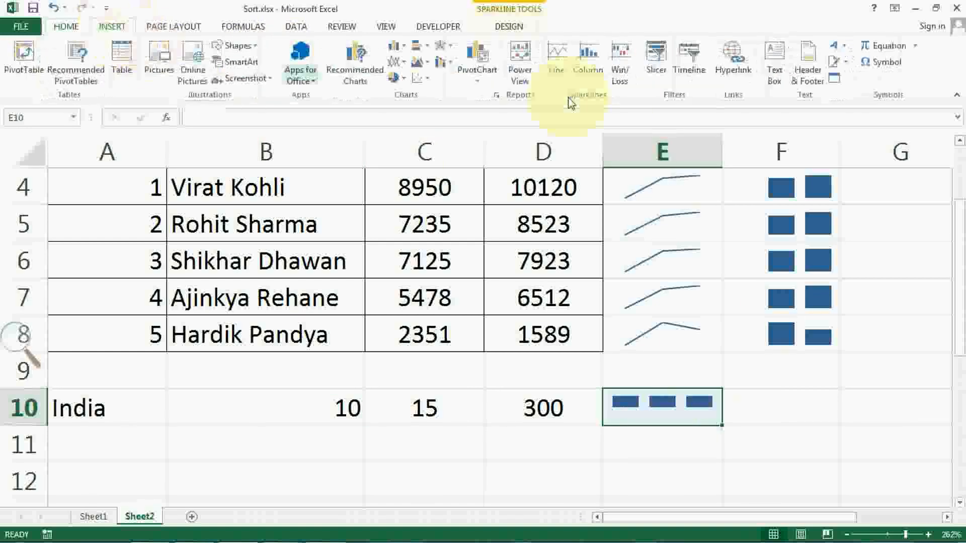
left_click(587, 59)
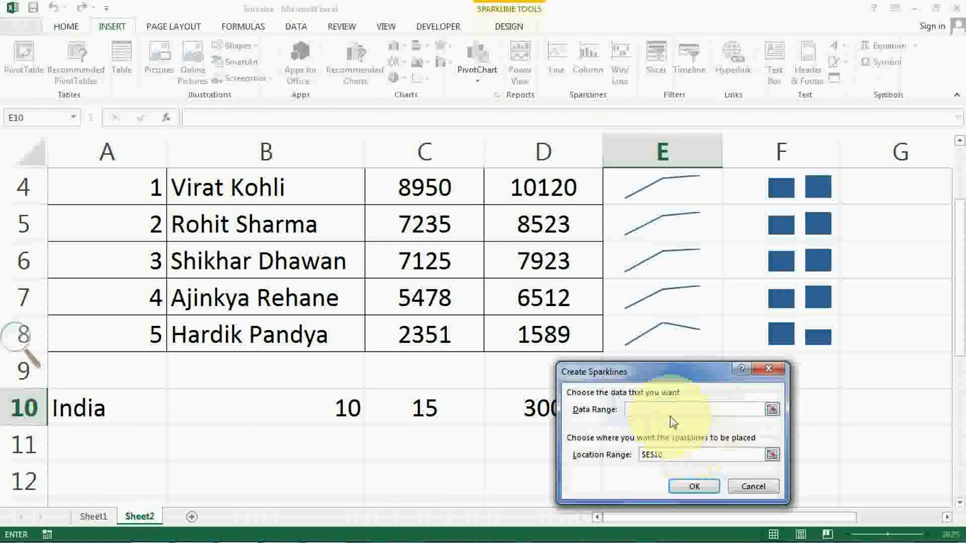
left_click_drag(282, 405, 548, 410)
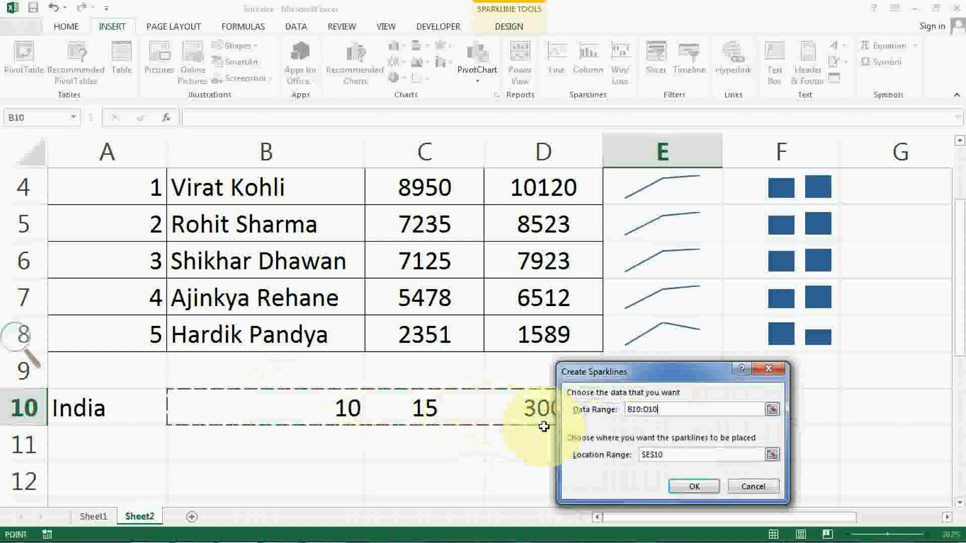
left_click_drag(671, 377, 810, 313)
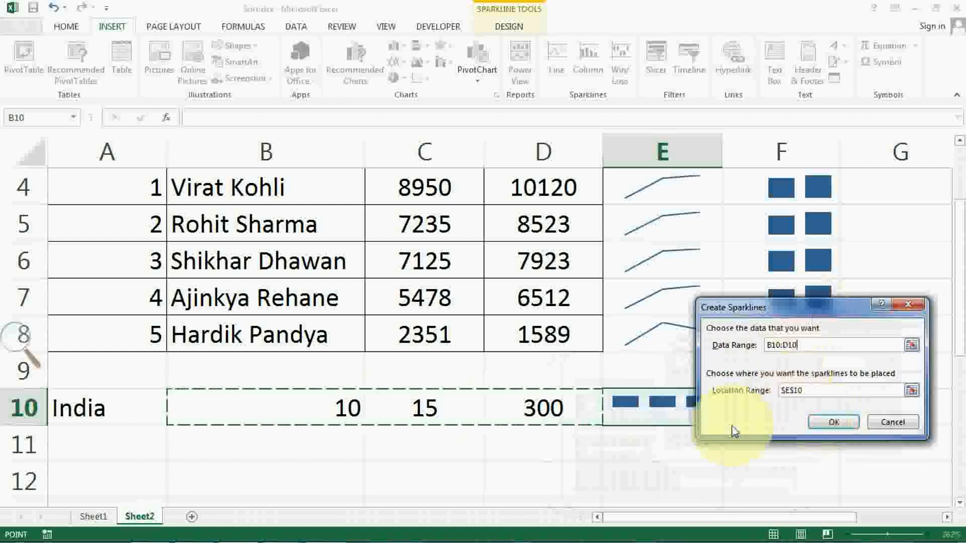
left_click(823, 390)
left_click(668, 406)
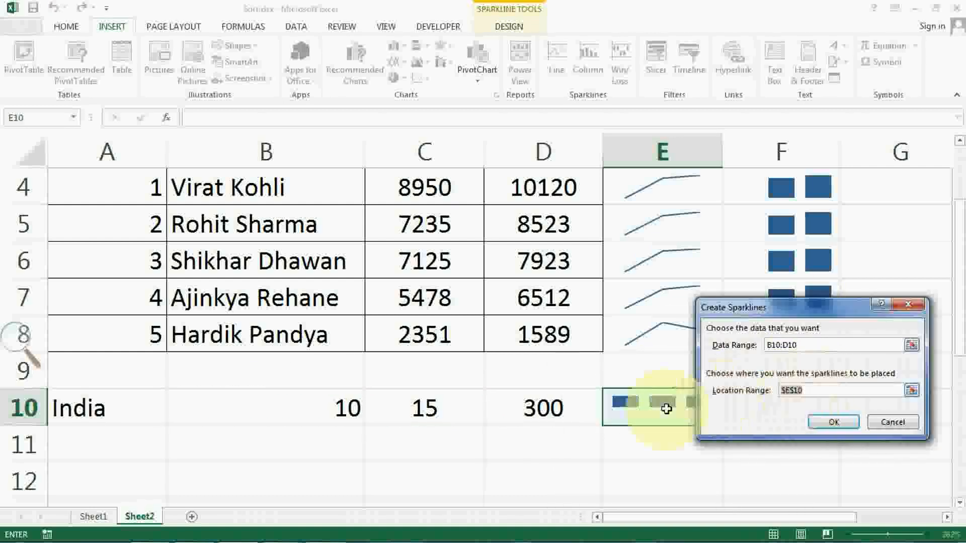
left_click(848, 425)
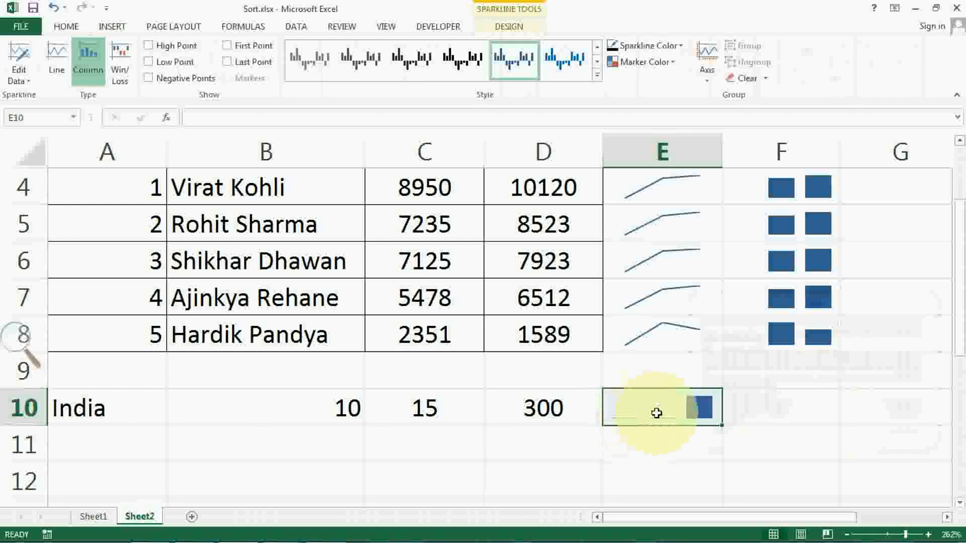
Step: Set the India row's value in C10 to 150
left_click(455, 410)
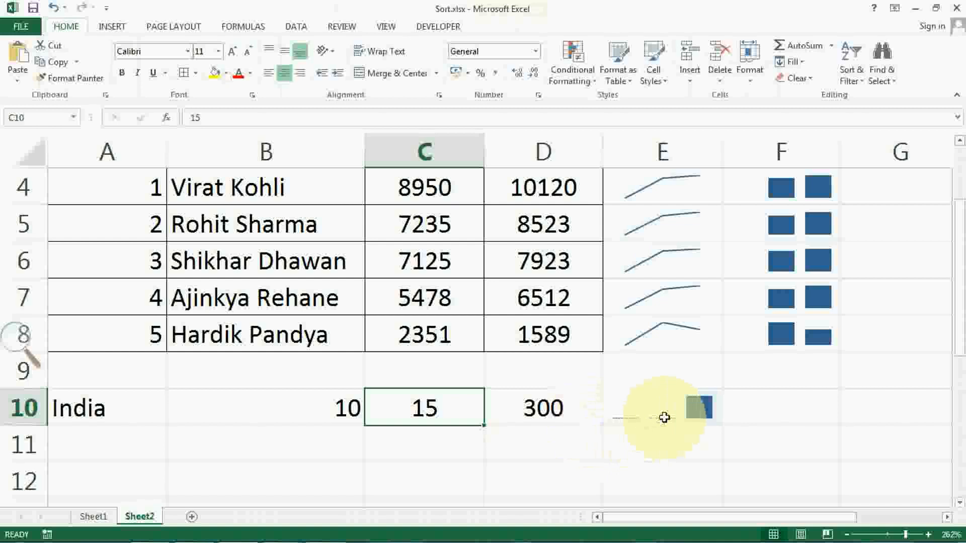
left_click(662, 414)
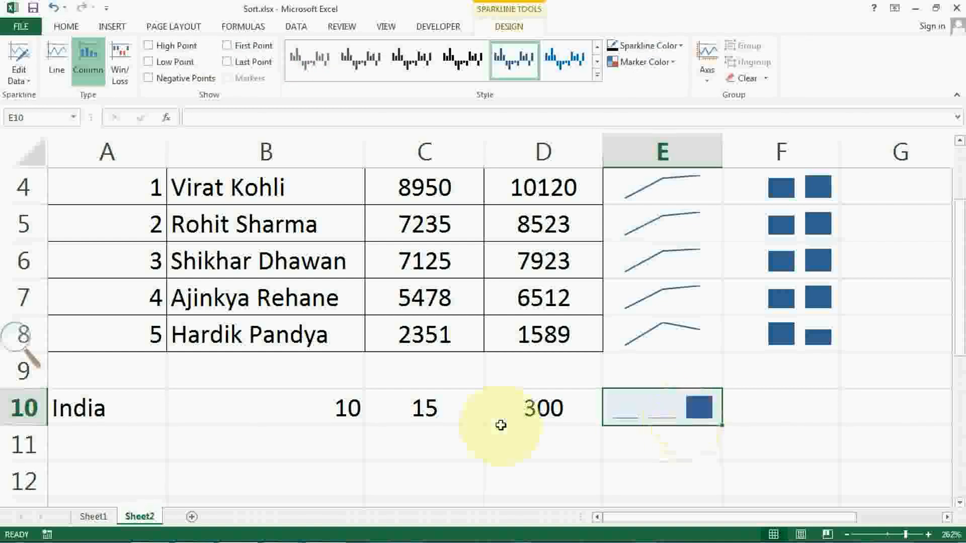
left_click(307, 412)
left_click(441, 413)
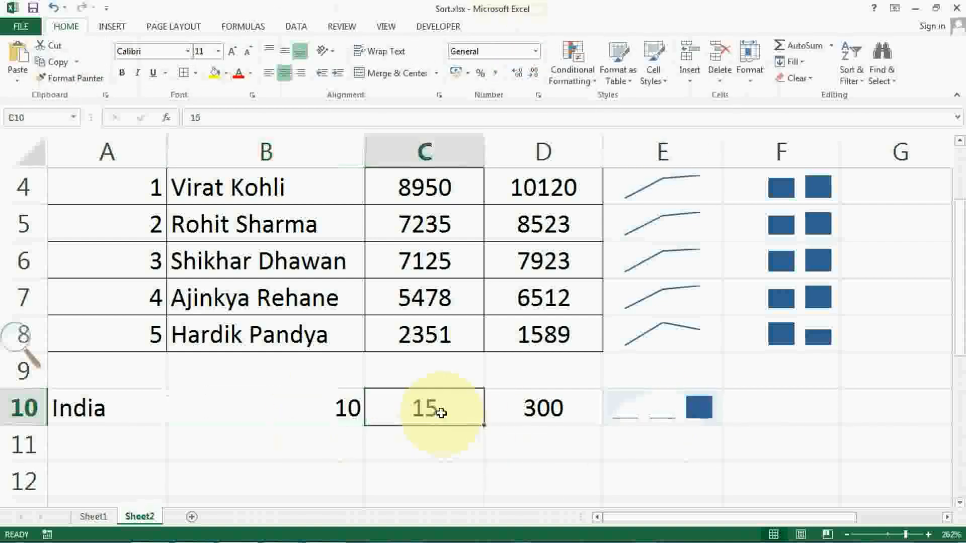
double_click(442, 413)
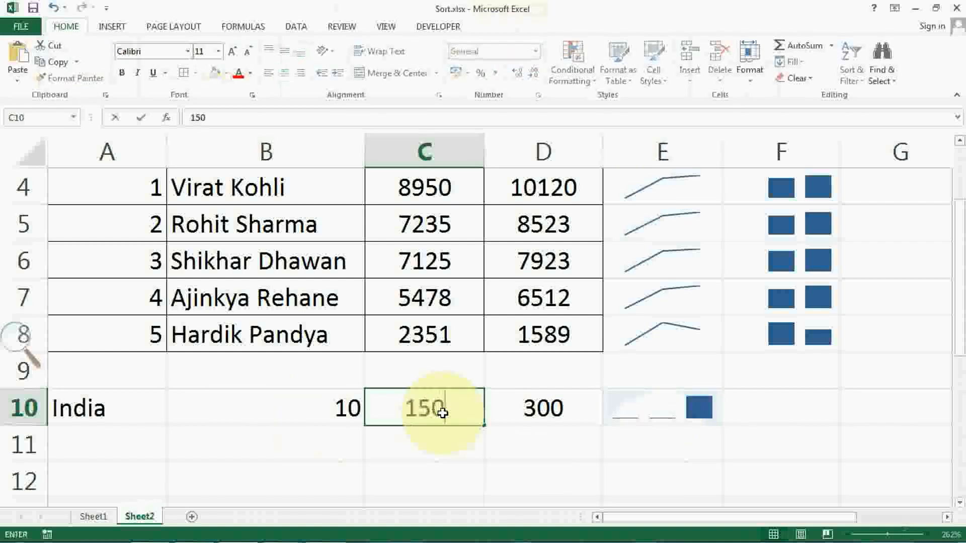
type("0")
key("Return")
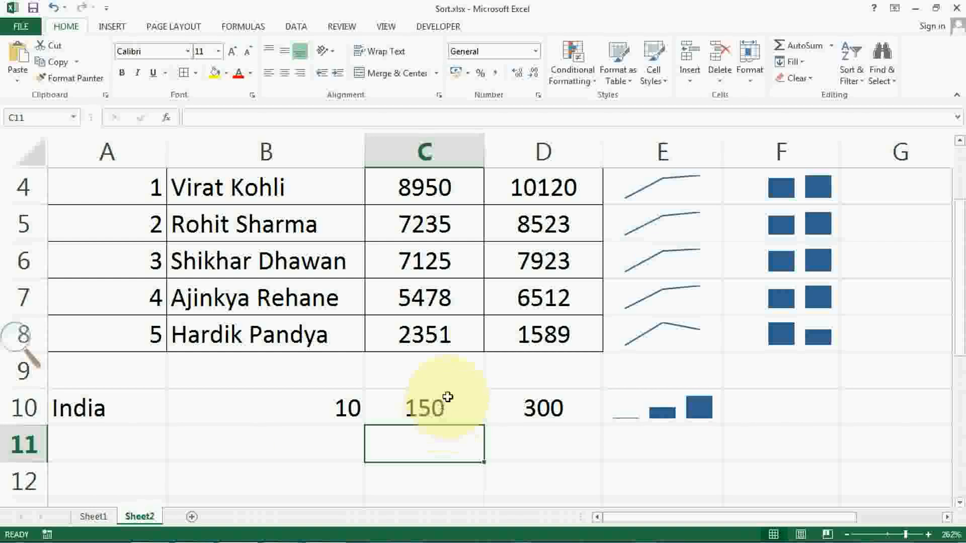
left_click(644, 405)
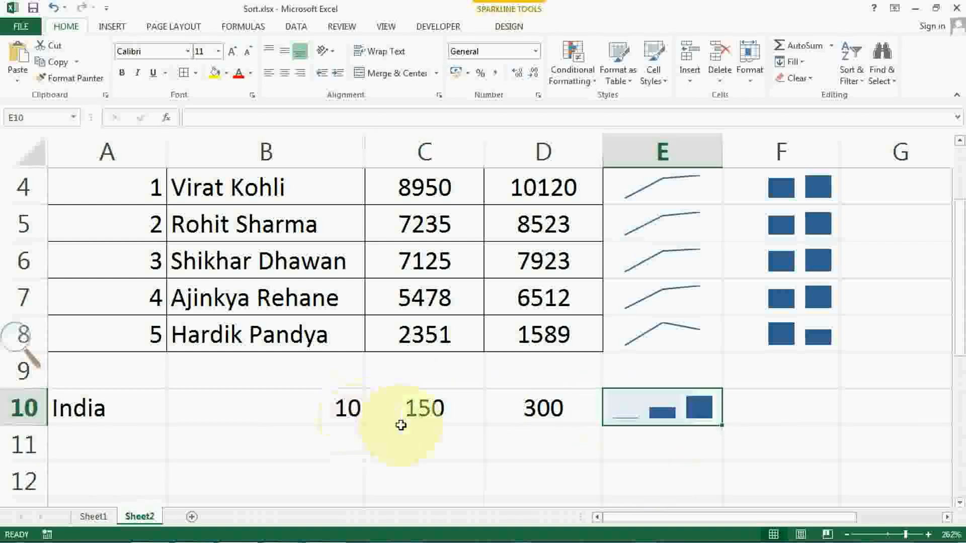
left_click(319, 405)
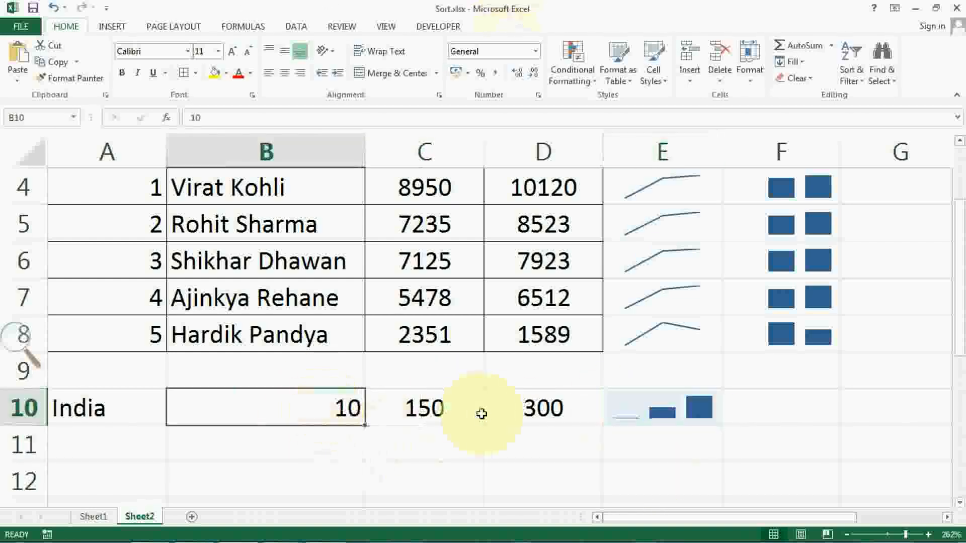
left_click(525, 418)
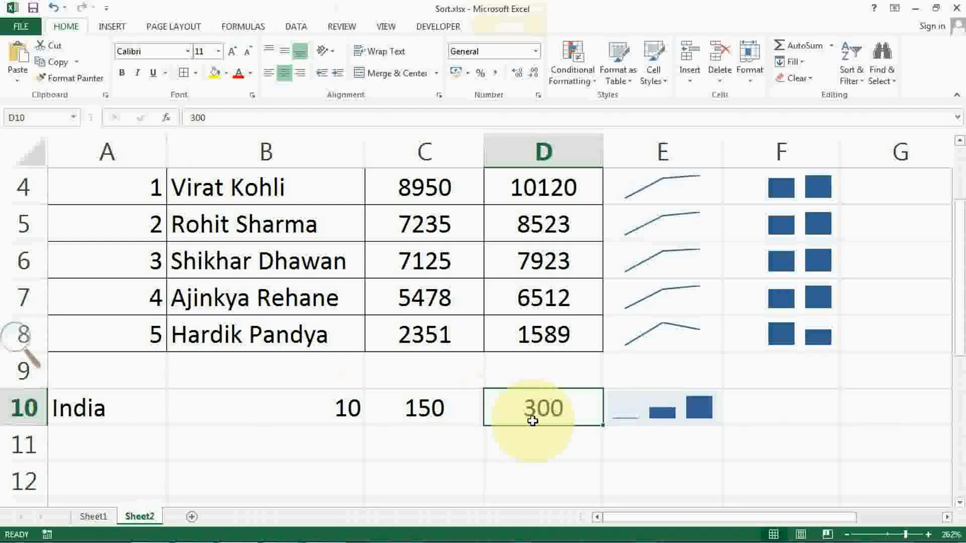